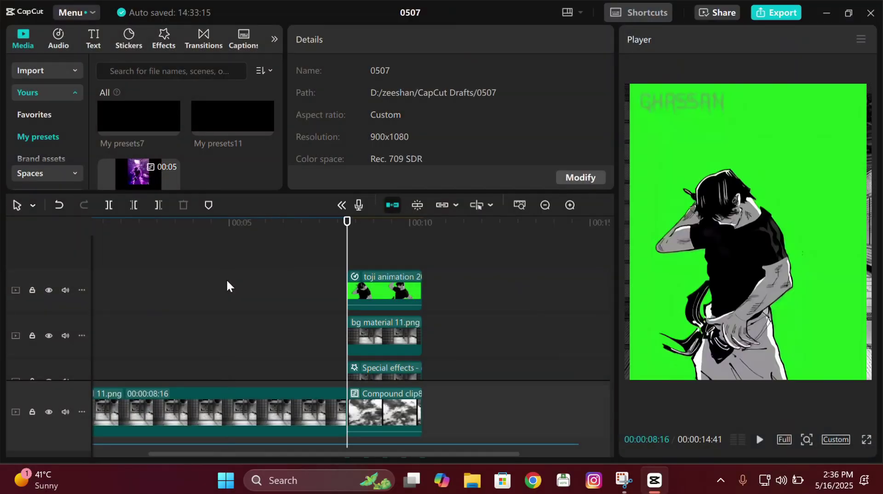
Step: Examine the project's stacked clips, beat markers and audio track, and review the first frames of the toji animation clip
key(End)
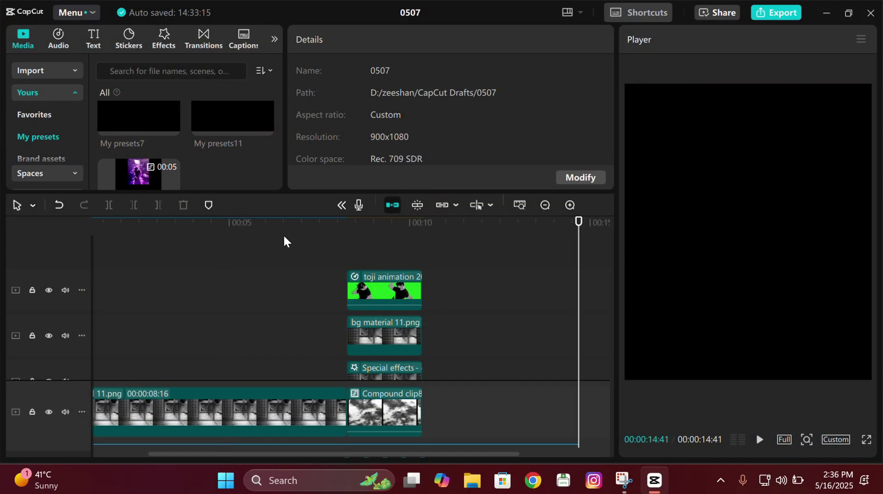
key(Home)
key(Down)
key(Down)
key(Down)
key(Up)
key(Up)
key(Up)
key(Down)
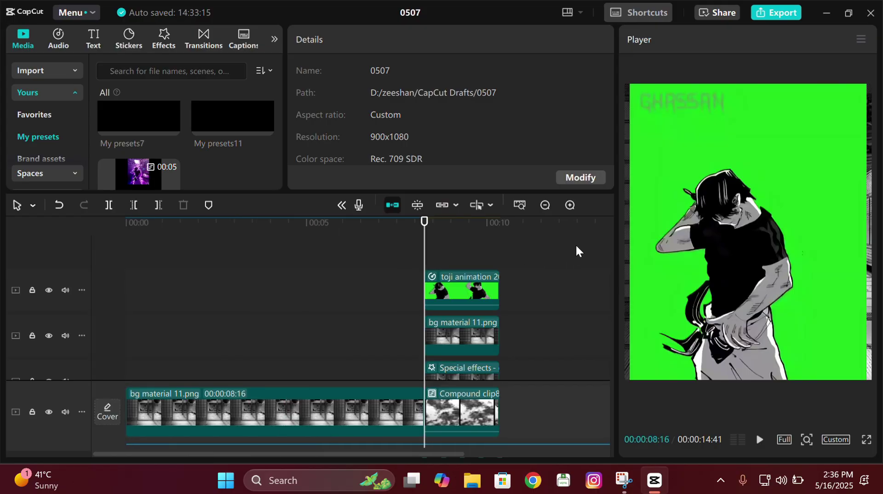
click(545, 205)
mouse_move(607, 280)
mouse_down()
mouse_move(608, 344)
mouse_move(594, 281)
mouse_up()
click(569, 206)
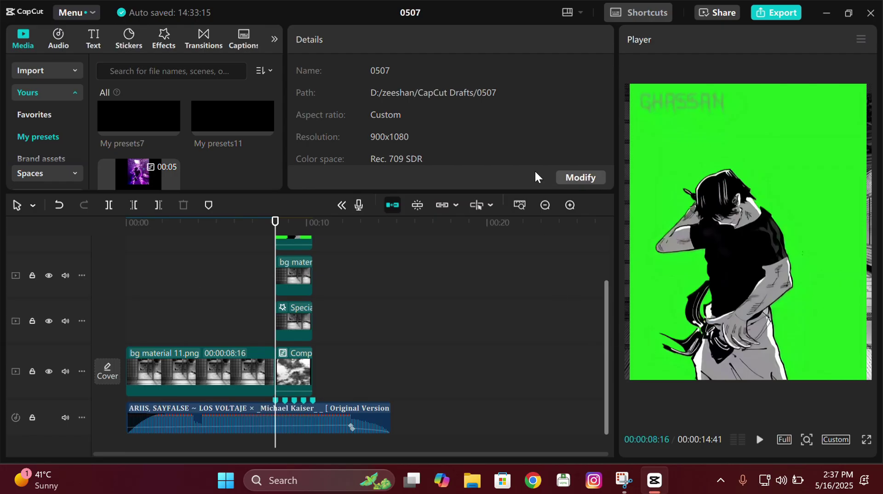
key(Right)
key(Right)
key(Right)
key(Right)
key(Right)
key(Right)
key(Right)
key(Right)
drag(605, 331, 598, 314)
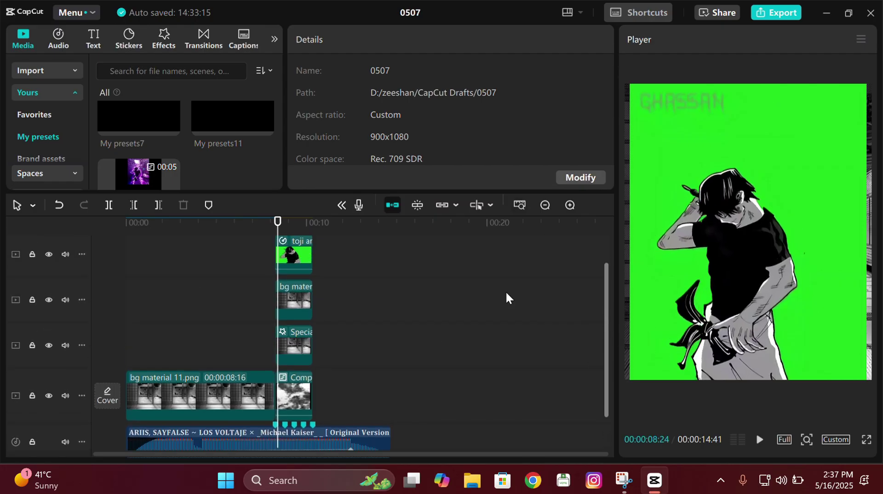
Step: Move the toji animation clip aside to about 14 s on its track and review the background frames without it
drag(292, 250, 390, 258)
click(278, 243)
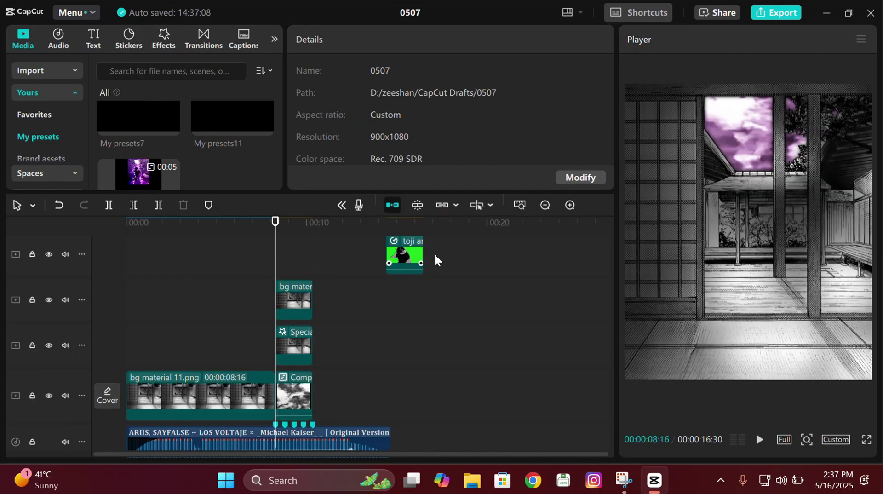
key(Right)
key(Right)
key(Right)
key(Right)
key(Right)
key(Right)
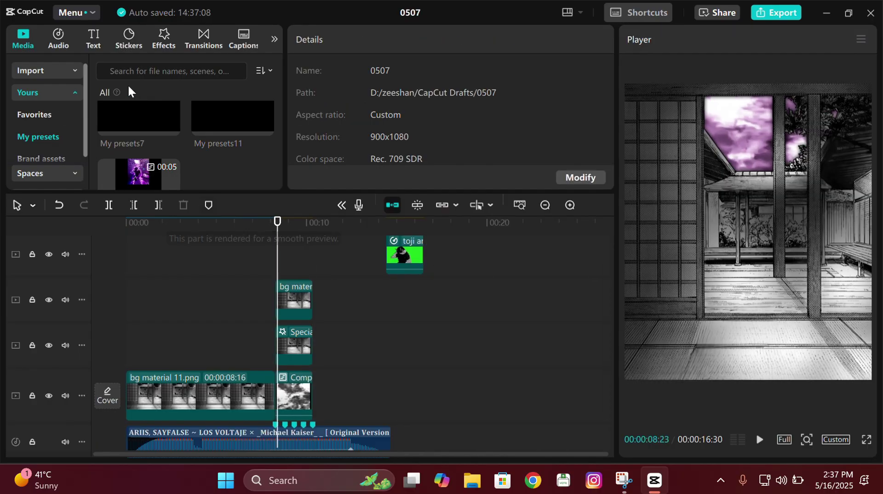
Step: Switch the workspace to the Default layout
click(94, 12)
mouse_move(106, 73)
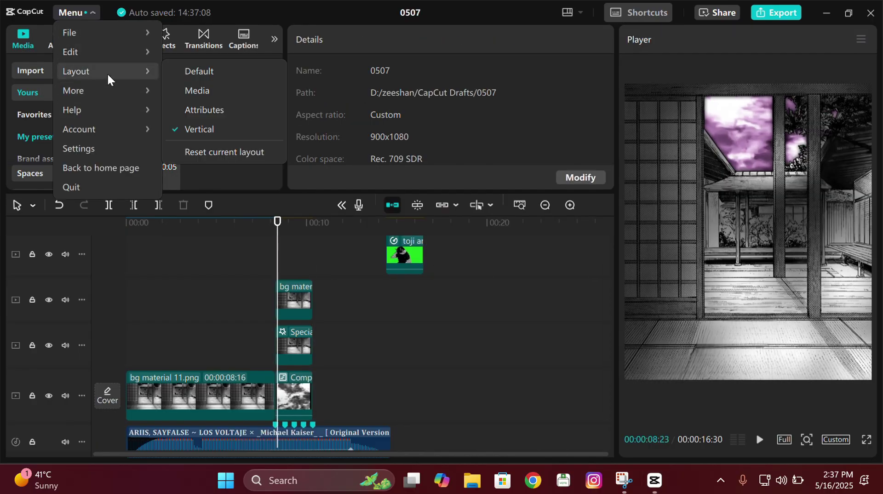
click(200, 71)
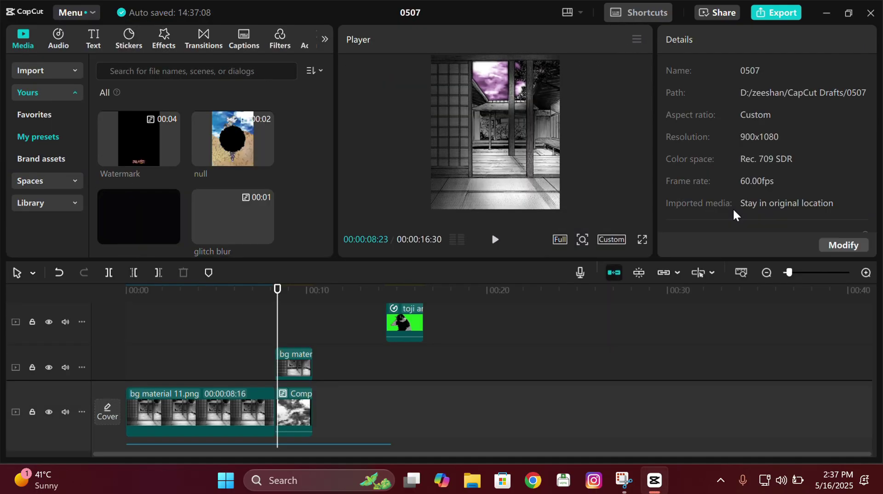
key(Right)
Step: Switch the workspace to the Vertical layout, enlarging the timeline area and narrowing the media area
click(93, 17)
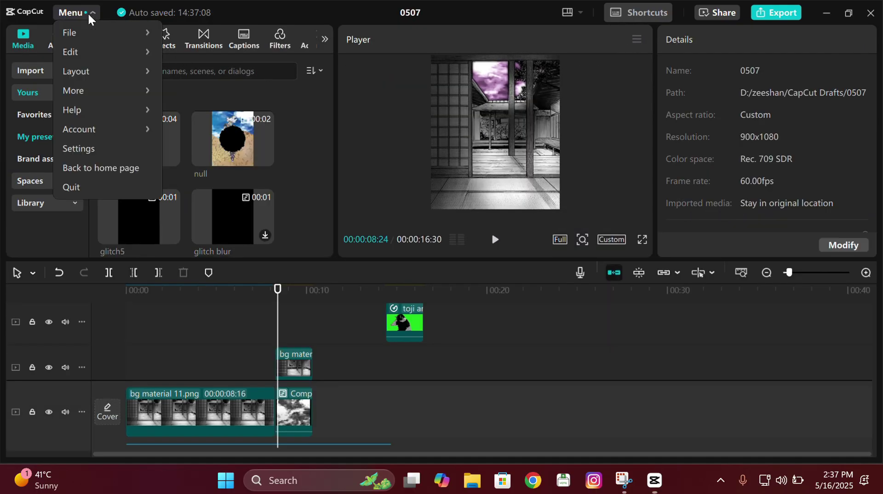
mouse_move(134, 72)
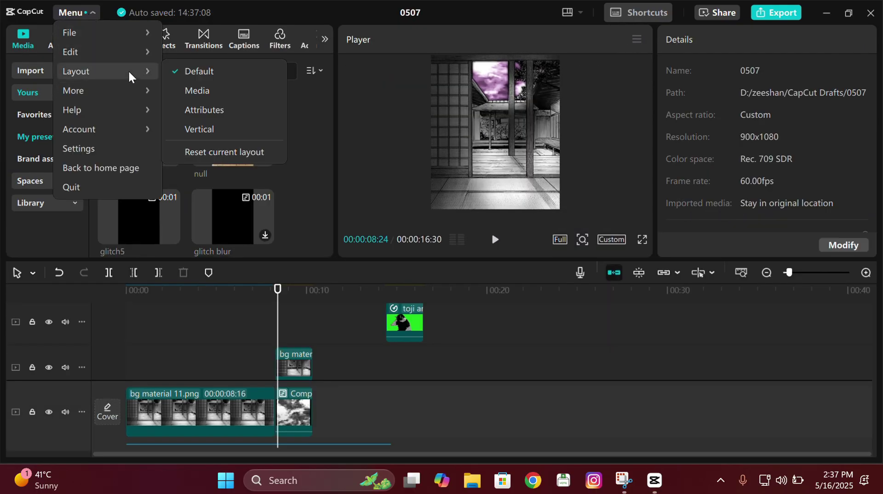
click(199, 129)
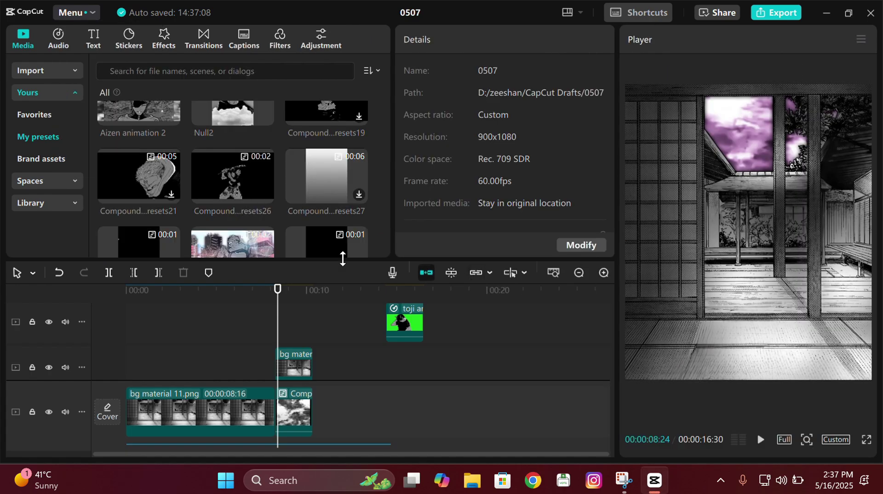
drag(338, 259, 336, 142)
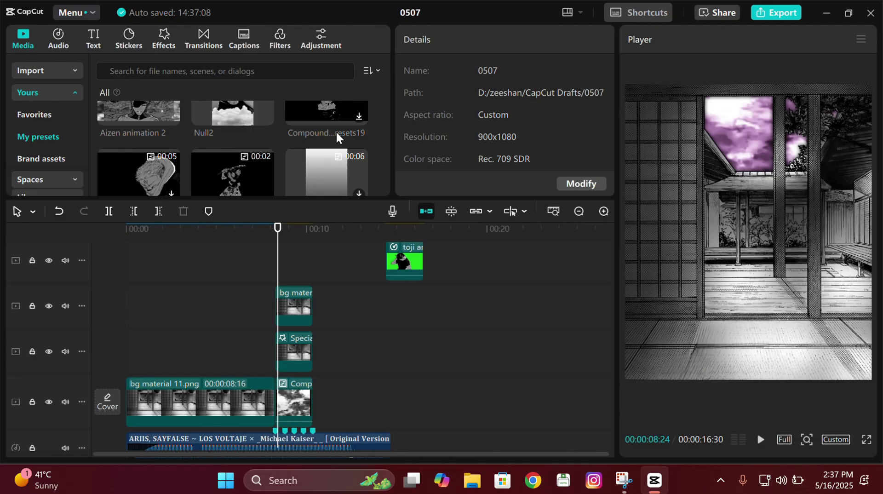
drag(388, 133, 270, 158)
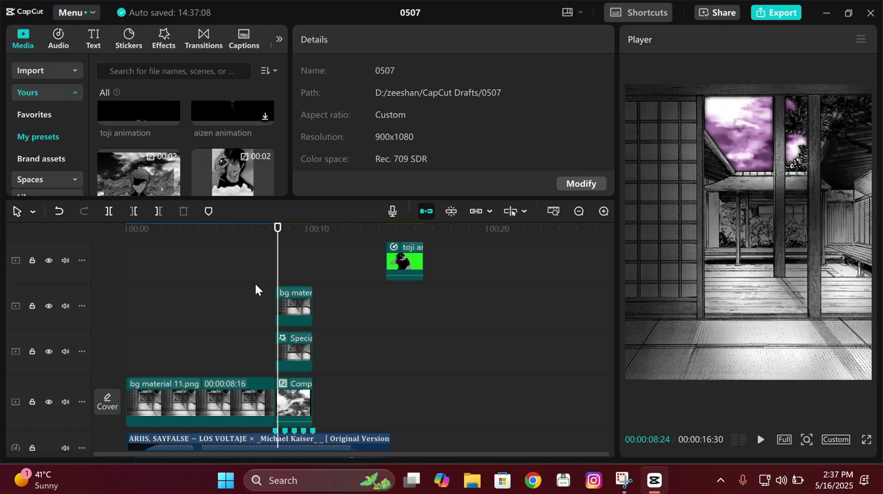
Step: Move the toji animation clip back above the background clips with auto snapping on, aligning its start at 00:00:08:16
drag(403, 274, 291, 274)
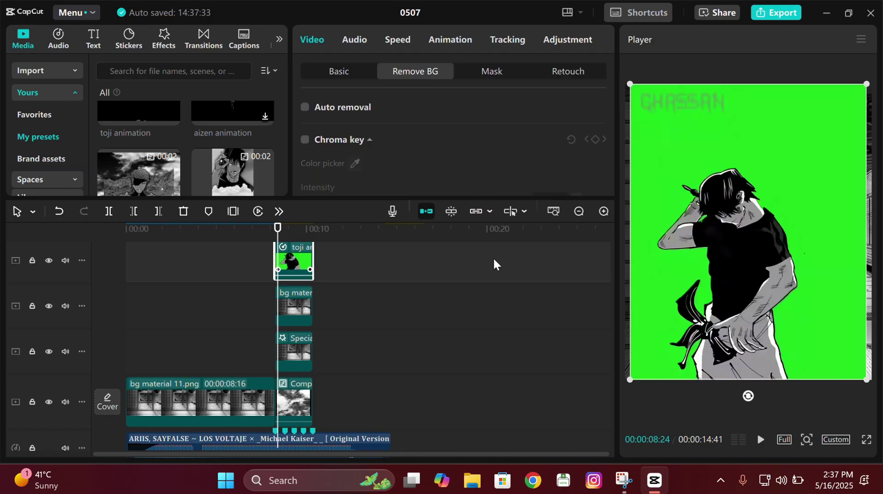
click(601, 213)
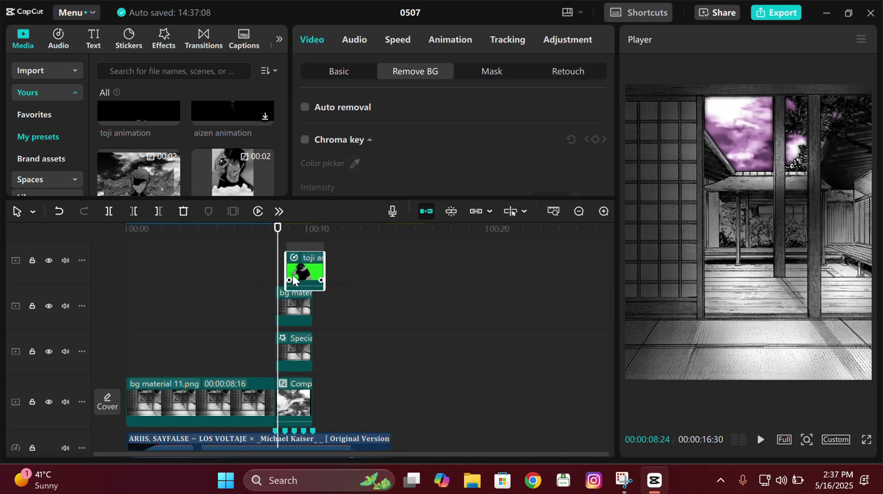
click(597, 220)
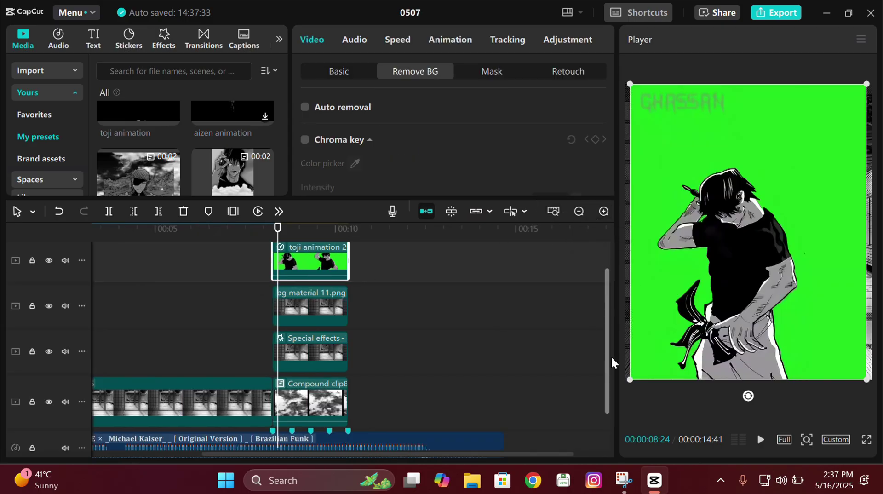
scroll(607, 349, up, 2)
click(603, 211)
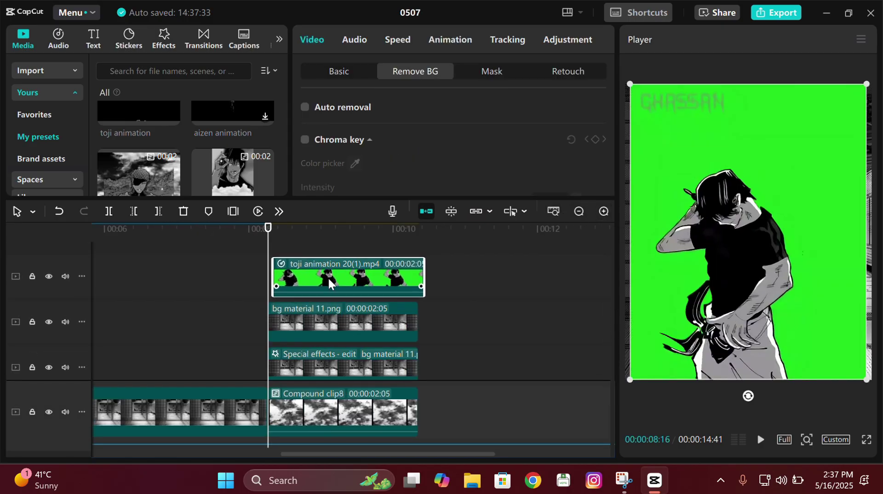
drag(328, 278, 329, 278)
click(451, 211)
drag(409, 276, 404, 276)
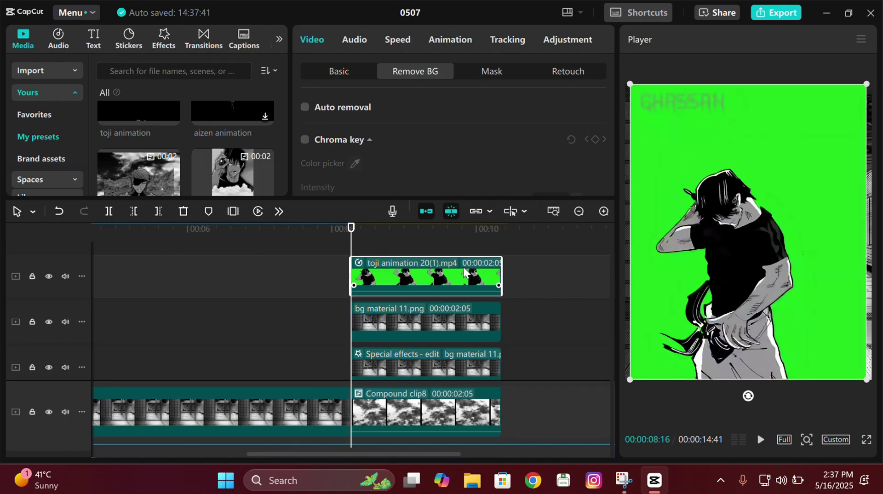
Step: Remove the toji clip's green background with Chroma key, sampling the green, and set the clip's saturation to -50
click(304, 139)
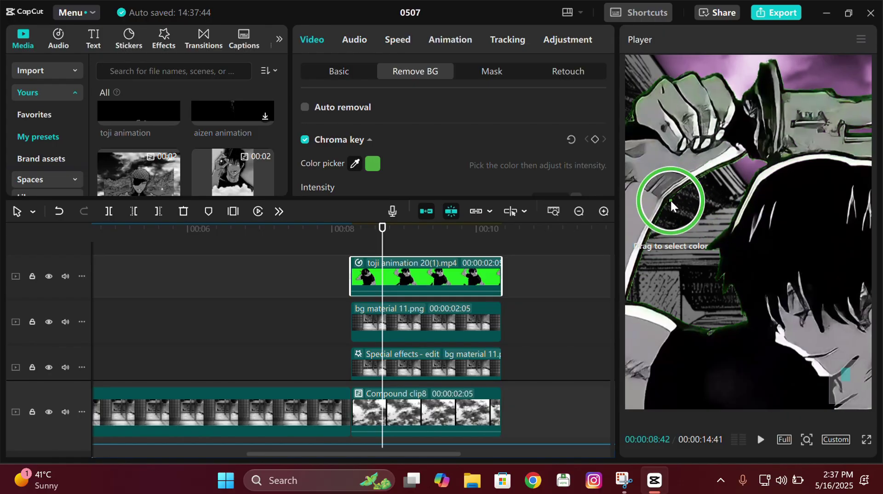
click(547, 45)
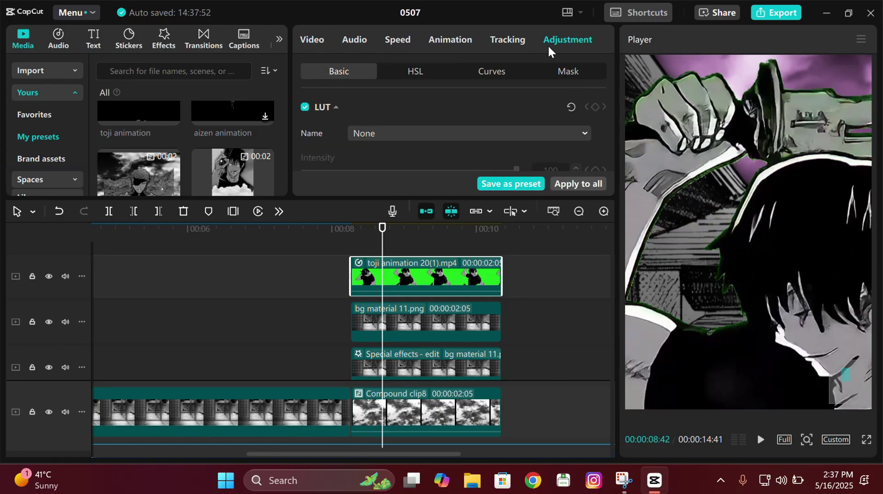
drag(610, 95, 607, 120)
drag(413, 134, 286, 135)
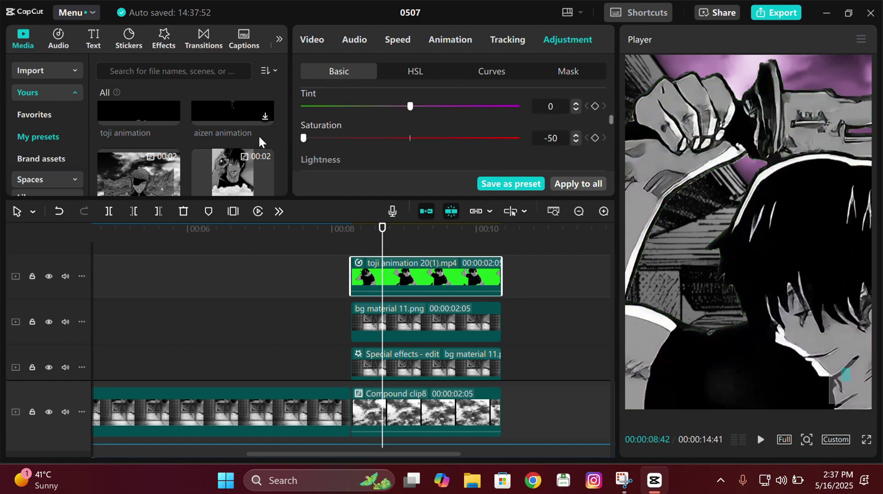
click(318, 39)
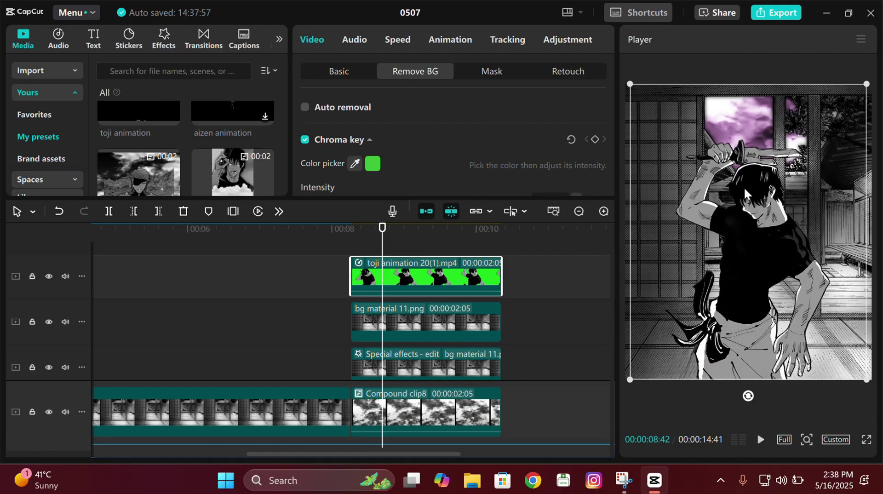
drag(555, 317, 516, 408)
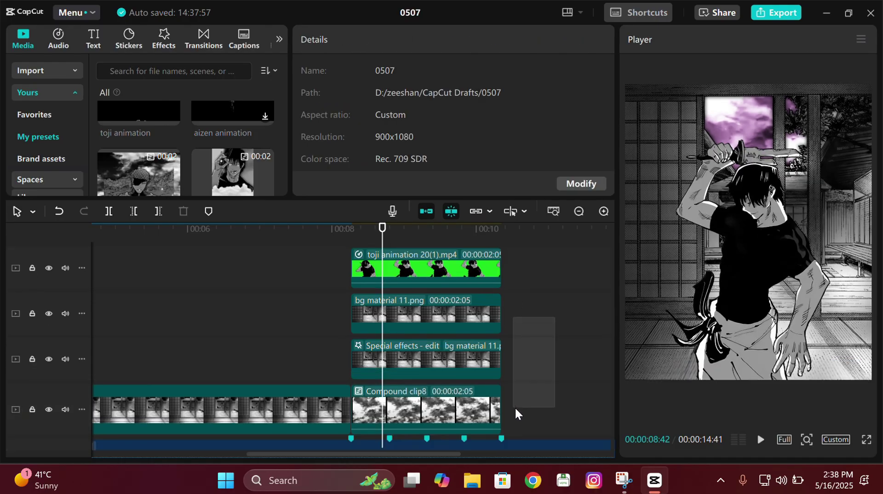
Step: Add Scale keyframes to the toji clip at its start, 00:00:08:16, and at the second beat marker, 00:00:08:48
click(444, 276)
key(Up)
click(338, 73)
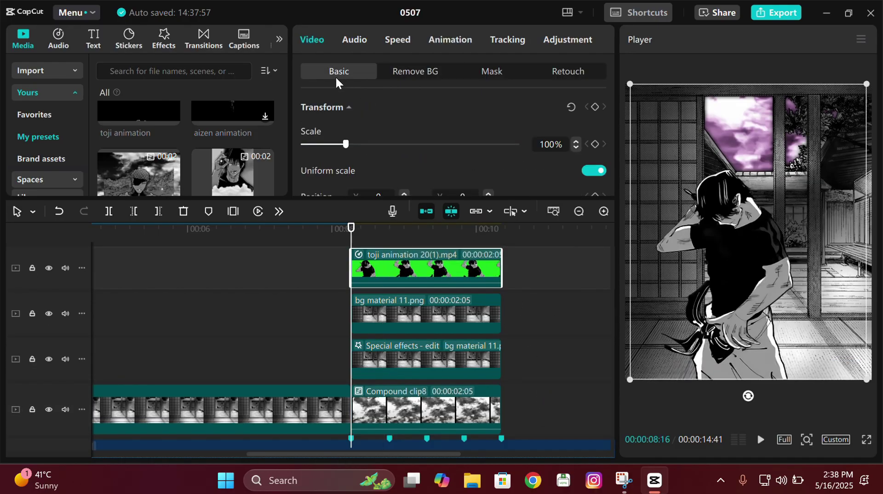
click(591, 143)
drag(354, 230, 391, 225)
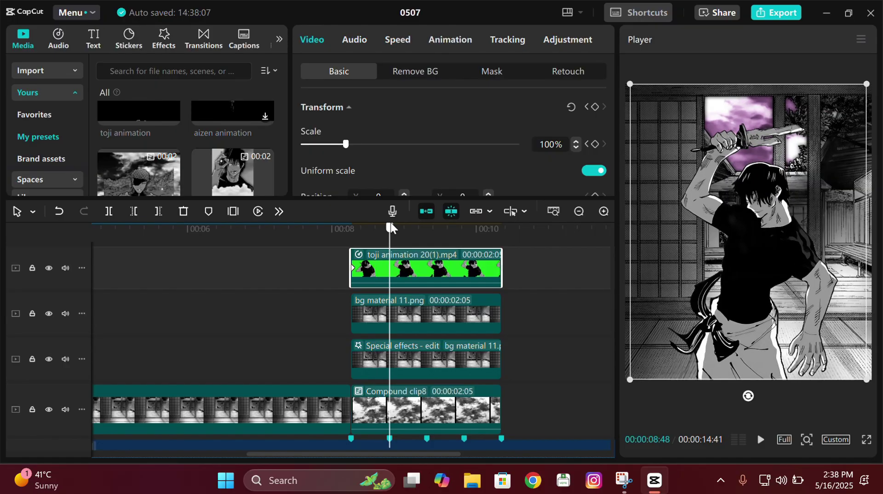
click(597, 142)
Step: Add a Scale keyframe to the toji clip at 00:00:08:37, shortly before the second beat marker
key(Left)
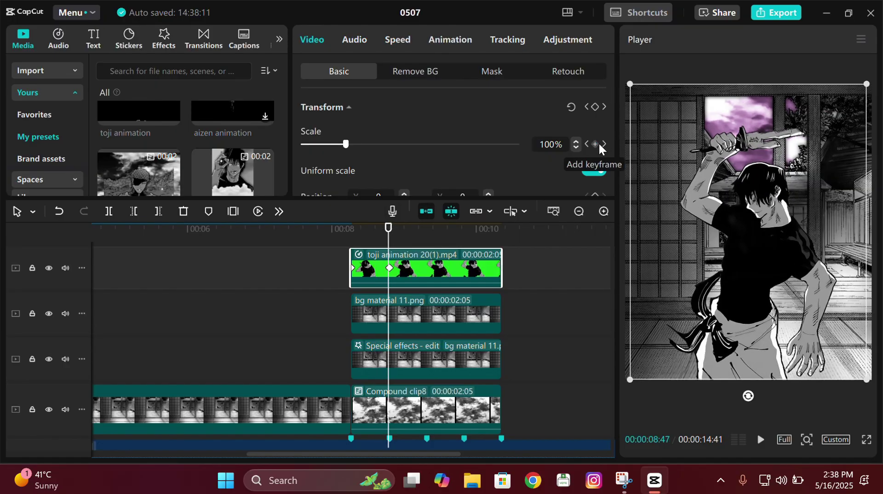
click(599, 143)
key(Left)
key(Left)
key(Left)
key(Left)
key(Left)
key(Left)
key(Left)
key(Left)
key(Left)
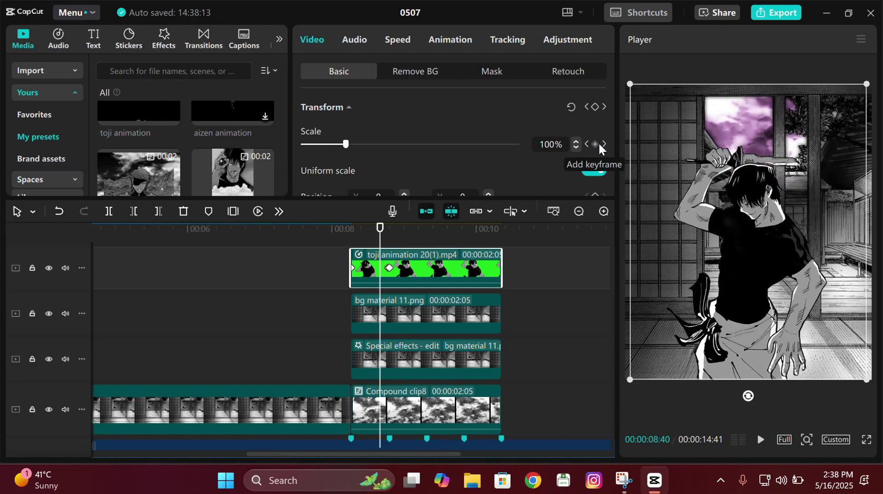
key(Left)
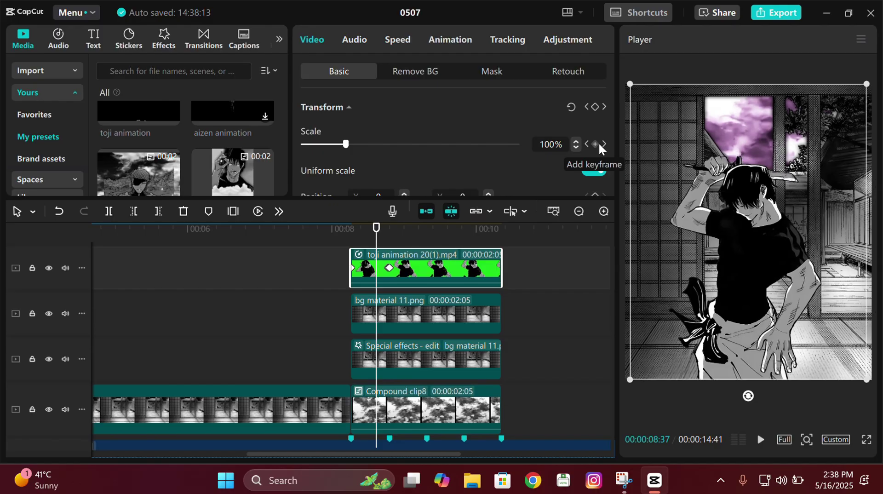
click(597, 144)
Step: Set the toji clip's scale to 115% at the 00:00:08:37 keyframe
click(550, 143)
key(Up)
key(Up)
key(Up)
key(Up)
key(Up)
key(Up)
key(Up)
key(Up)
key(Up)
key(Up)
key(Up)
key(Up)
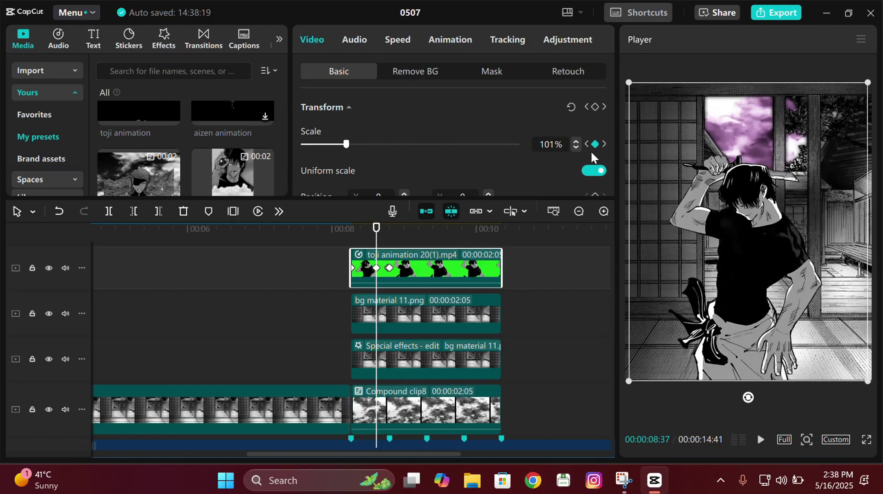
key(Up)
key(Up)
key(Up)
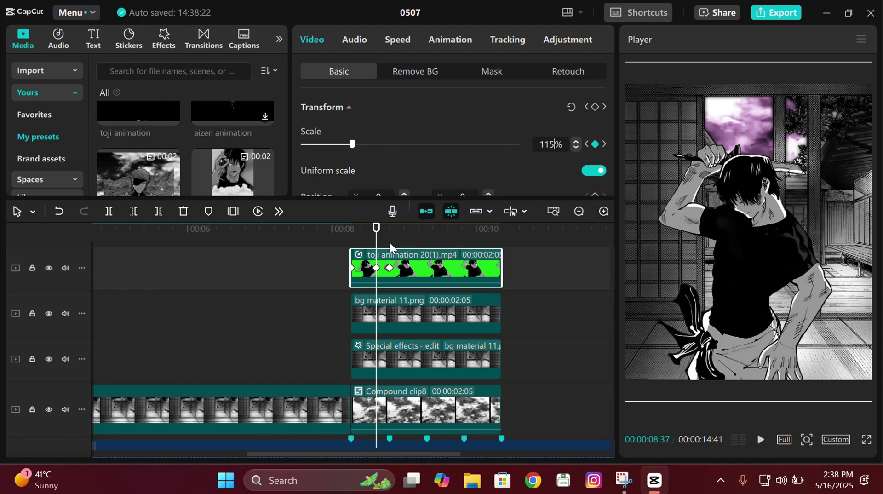
Step: Set the toji clip's scale to 135% at the keyframe on the second beat marker, 00:00:08:48
click(391, 226)
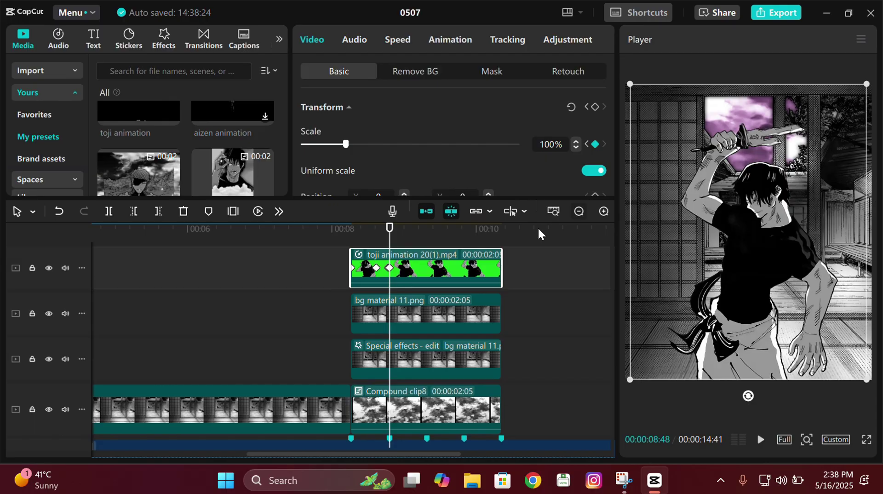
drag(343, 143, 360, 142)
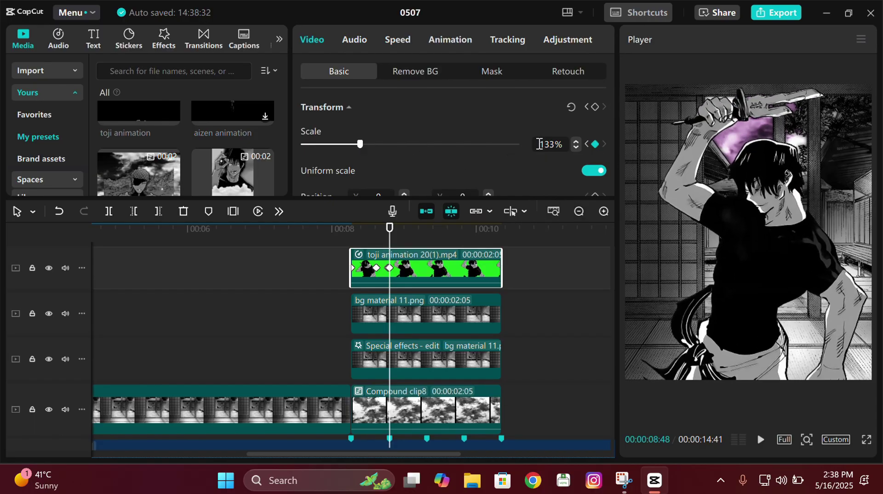
key(Right)
key(Right)
Step: Add a Scale keyframe to the toji clip at the third beat marker, 00:00:09:19
drag(404, 233, 426, 229)
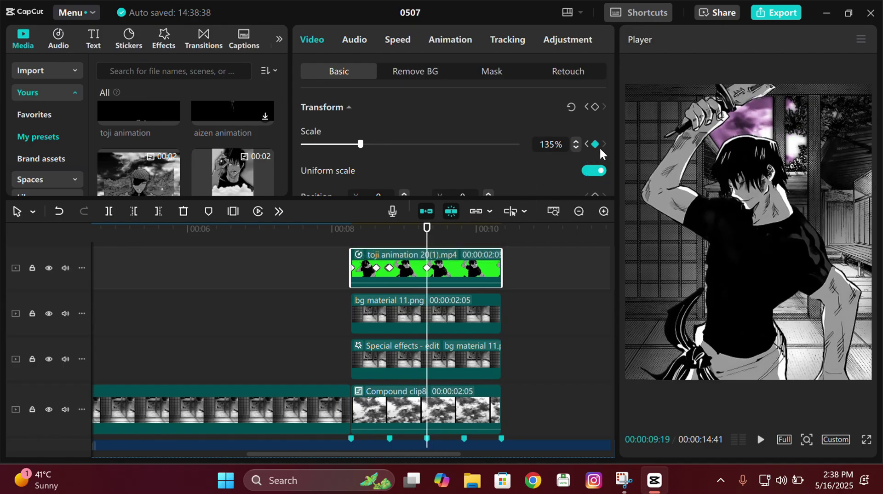
key(Left)
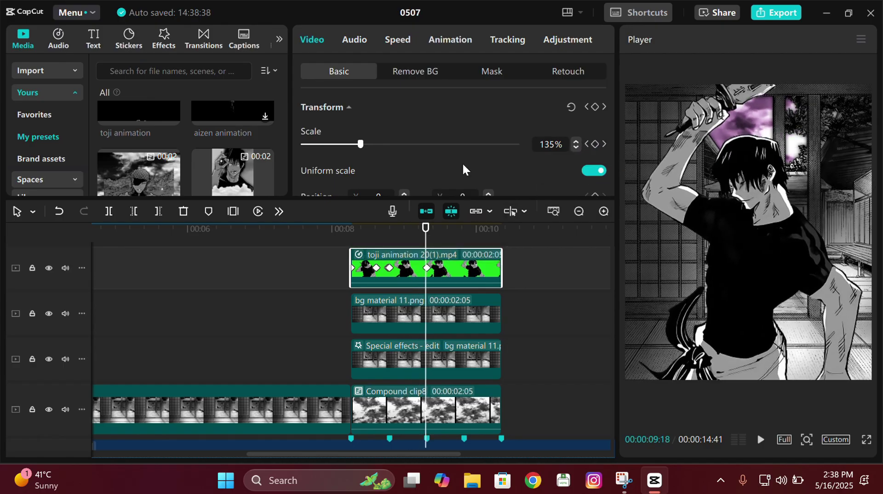
click(593, 145)
Step: Add a Scale keyframe to the toji clip between the second and third beat markers and set its scale to 100%
key(Left)
key(Left)
key(Left)
key(Left)
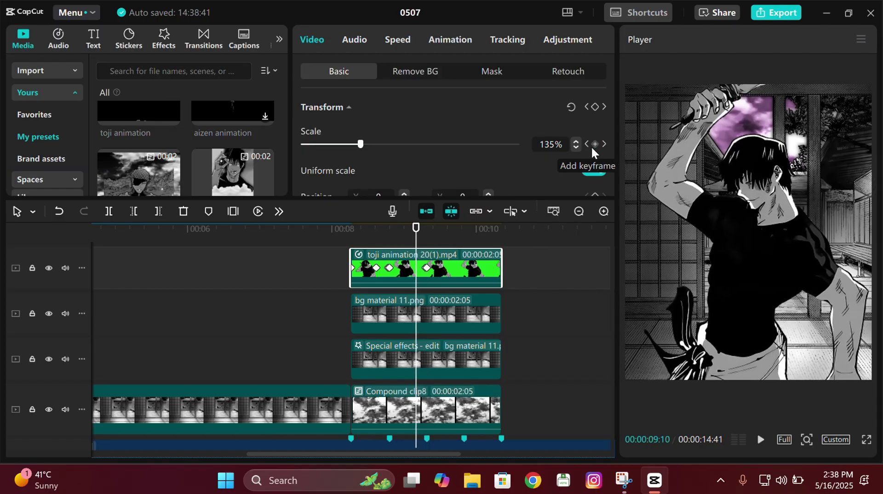
key(Left)
key(Left)
key(Left)
key(Left)
key(Left)
key(Left)
key(Left)
key(Right)
key(Right)
key(Right)
key(Right)
key(Right)
key(Right)
key(Right)
key(Left)
key(Left)
key(Left)
key(Left)
key(Left)
key(Left)
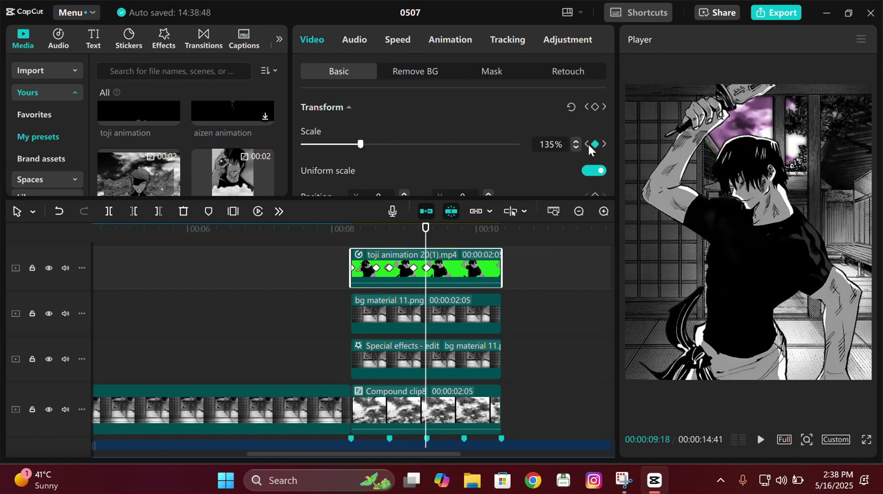
double_click(556, 142)
text(100)
key(Return)
Step: Add a 100% Scale keyframe to the toji clip directly beside the existing keyframe at the beat
drag(416, 227, 310, 233)
click(603, 211)
double_click(561, 143)
text(100)
key(Return)
click(595, 144)
Step: Add a Scale keyframe to the toji clip between two beat markers and set its scale to 115%
key(Left)
key(Left)
key(Left)
key(Left)
key(Left)
key(Left)
key(Left)
key(Left)
key(Left)
key(Left)
key(Left)
click(594, 144)
double_click(556, 144)
text(115)
Step: Set the toji clip's beat keyframe to 135% scale and add another Scale keyframe ahead of it at 115%
double_click(556, 144)
text(135)
key(Left)
key(Left)
key(Left)
key(Left)
key(Left)
key(Left)
click(594, 144)
double_click(556, 145)
text(115)
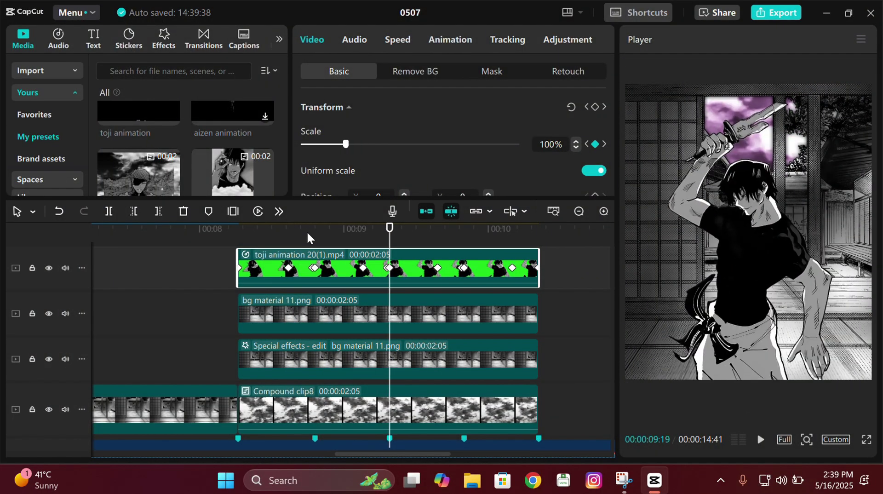
Step: Step through the toji clip's scale animation between the third and fourth beat markers
key(Right)
key(Right)
key(Right)
key(Right)
key(Right)
key(Right)
key(Right)
key(Right)
key(Right)
key(Right)
key(Right)
key(Right)
key(Right)
key(Right)
key(Right)
key(Right)
key(Right)
key(Right)
key(Right)
key(Right)
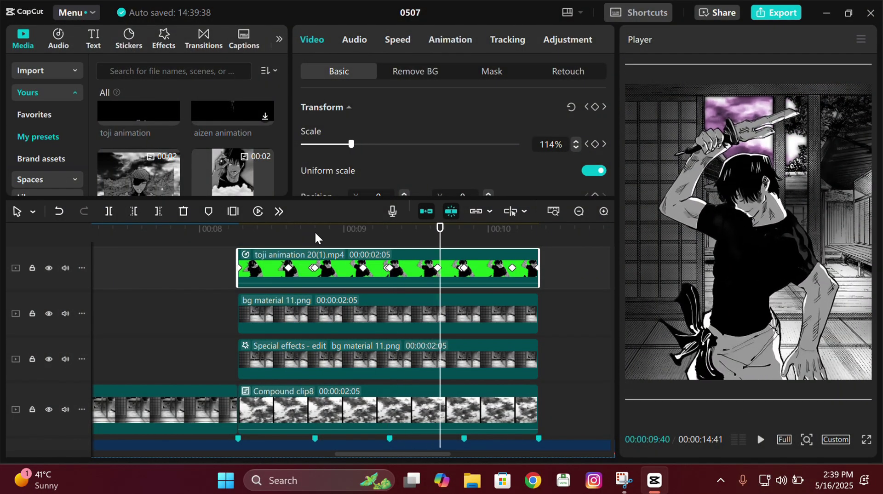
drag(508, 235, 453, 244)
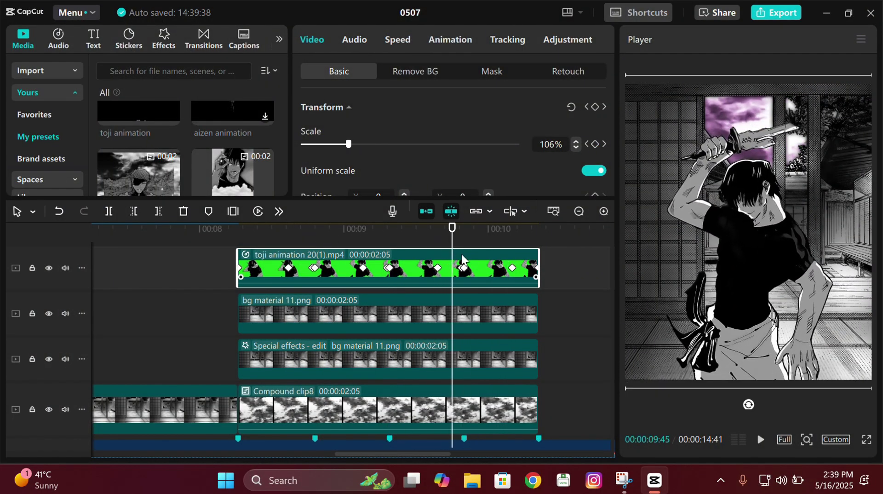
key(Left)
key(Left)
key(Left)
key(Left)
key(Left)
key(Left)
key(Left)
key(Left)
key(Left)
key(Left)
key(Left)
Step: Open the toji clip's Scale keyframe graph and fit the whole clip into the timeline view
double_click(462, 253)
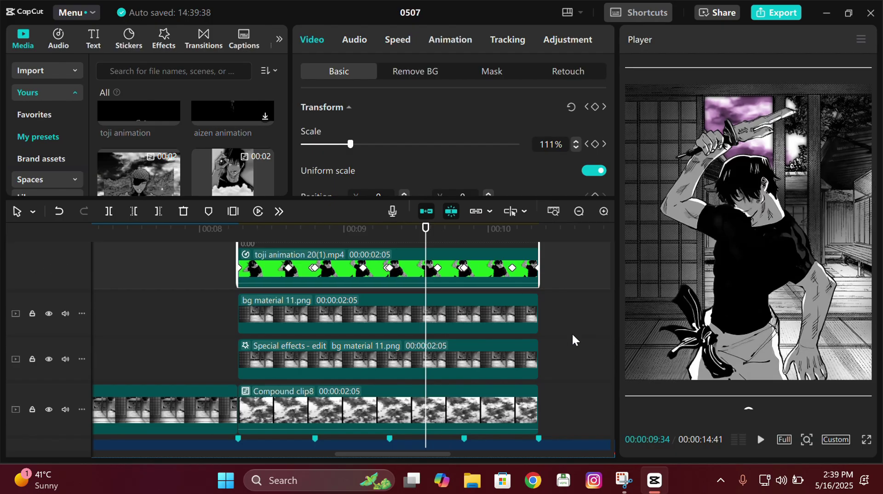
drag(609, 395, 610, 346)
key(Up)
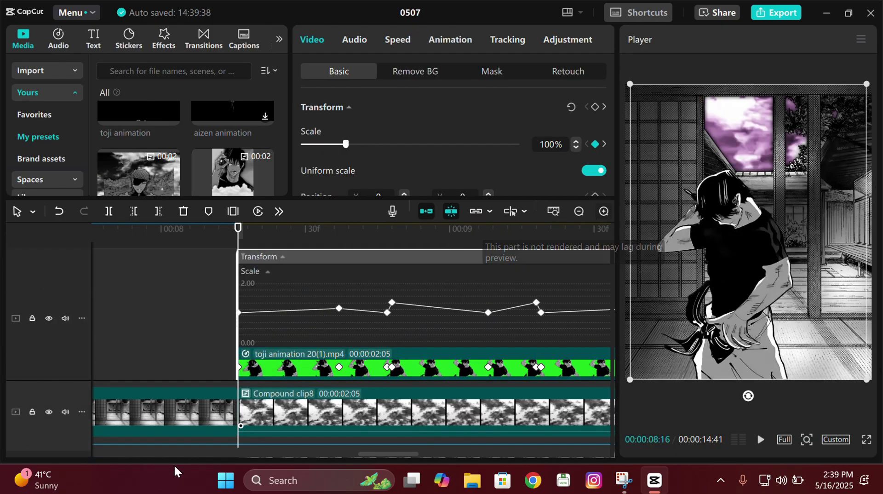
click(604, 211)
mouse_move(414, 453)
mouse_down()
mouse_move(456, 453)
mouse_move(404, 452)
mouse_up()
click(558, 269)
click(581, 214)
key(Right)
Step: Apply Auto curve to the 115% Scale keyframe between the first and second beat markers
drag(247, 314, 229, 312)
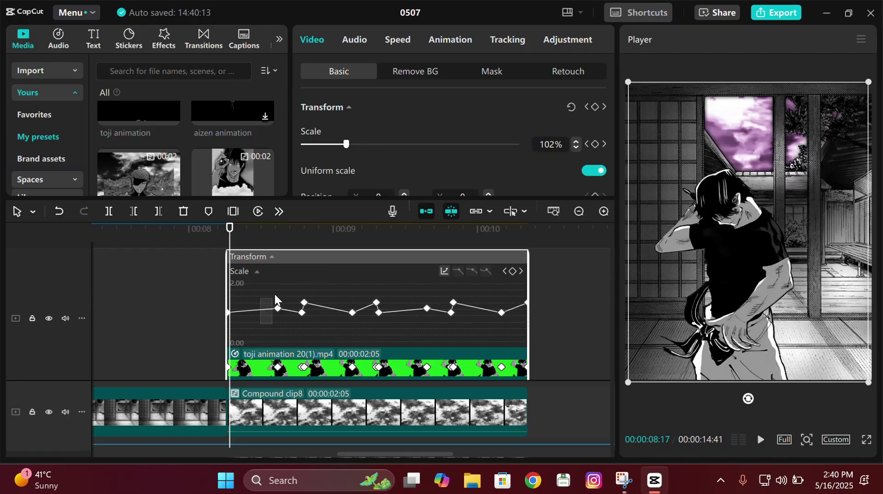
click(232, 327)
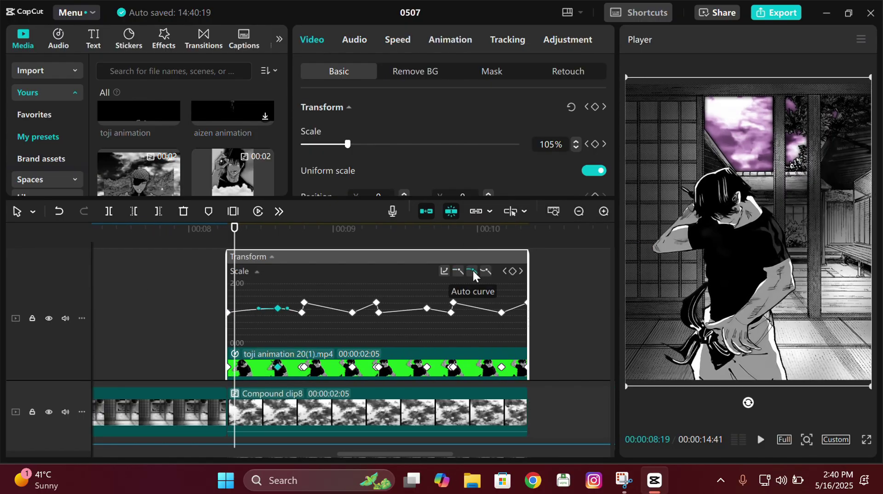
click(472, 271)
Step: Extend the smoothed 115% keyframe's outgoing curve handle to about 00:00:08:44
key(Left)
key(Left)
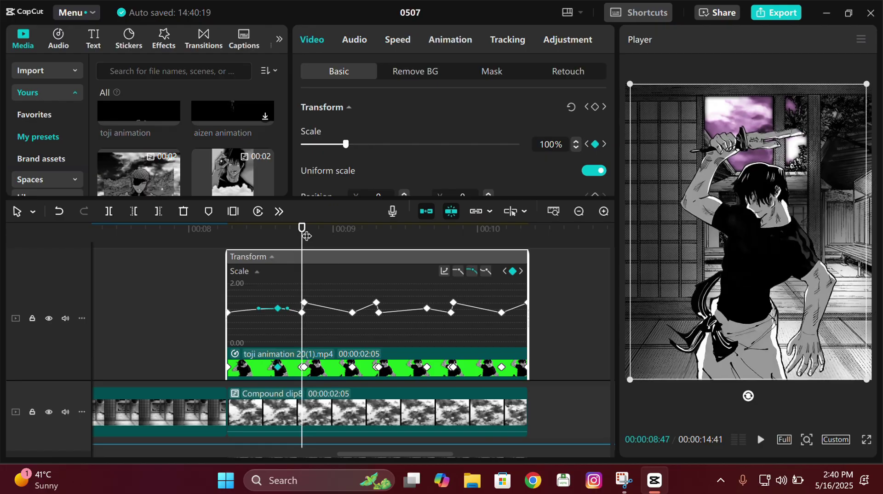
key(Left)
key(Left)
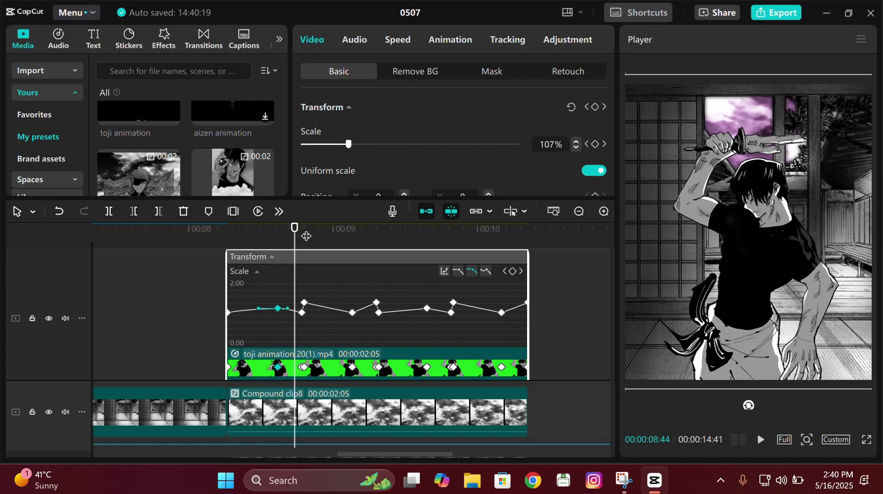
drag(289, 308, 297, 306)
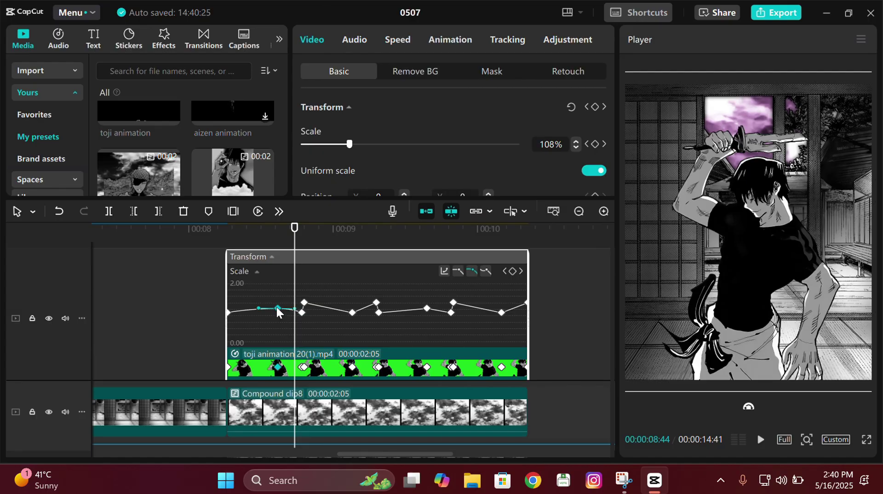
Step: Extend the smoothed 115% keyframe's incoming curve handle back to about 00:00:08:24
key(Up)
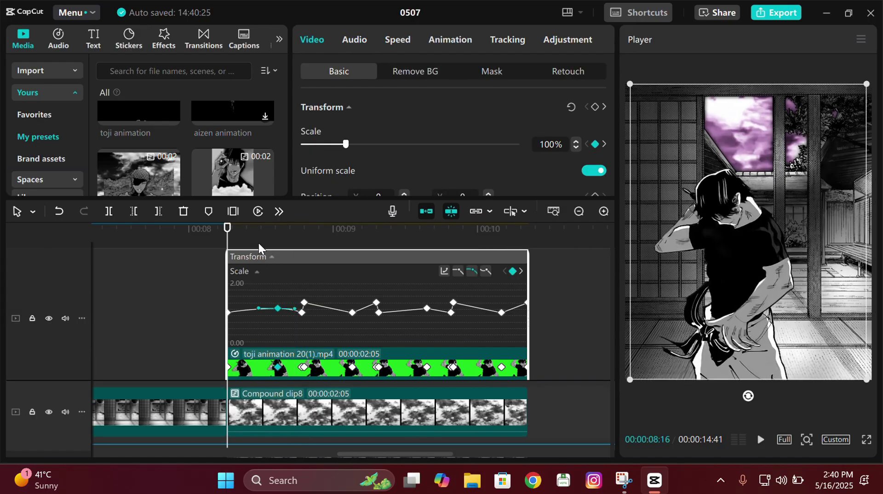
key(Right)
key(Right)
key(Right)
key(Right)
key(Right)
key(Right)
key(Right)
key(Right)
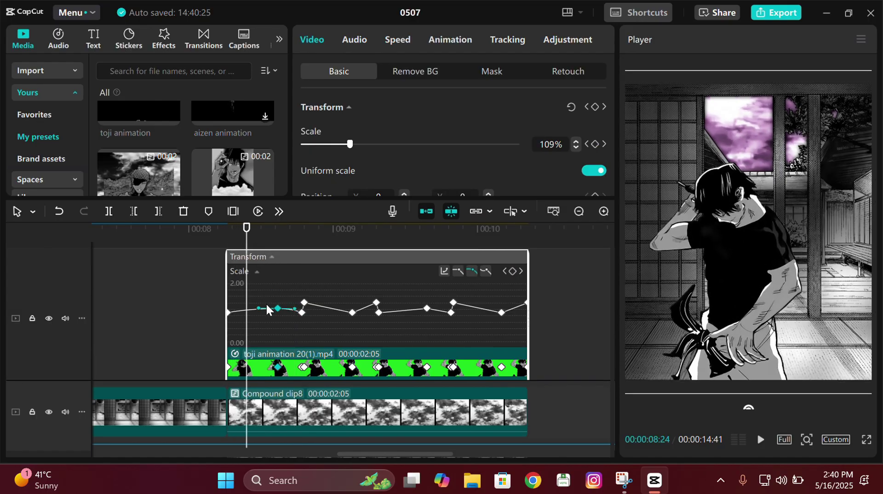
mouse_move(249, 308)
drag(249, 310, 246, 309)
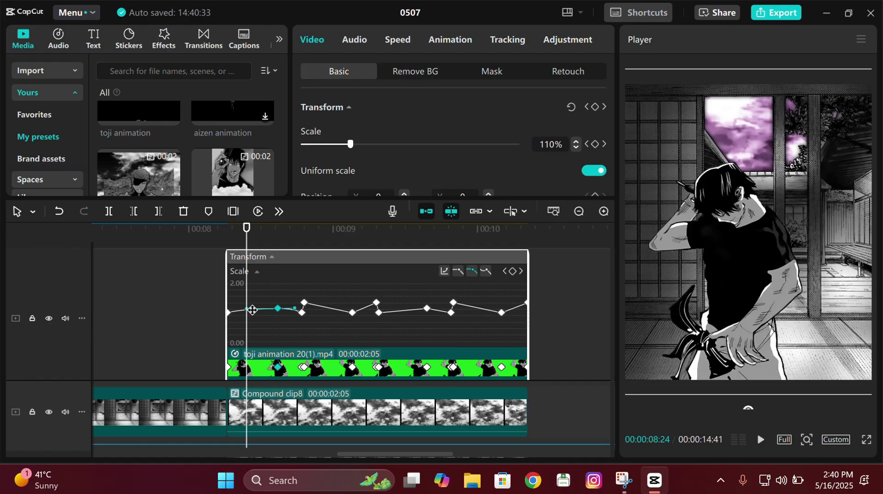
Step: Step through the toji clip from its start to check the smoothed scale curve and inspect its first keyframes
click(260, 323)
key(Up)
key(Right)
key(Right)
key(Right)
key(Right)
key(Right)
key(Right)
key(Right)
key(Right)
key(Right)
key(Right)
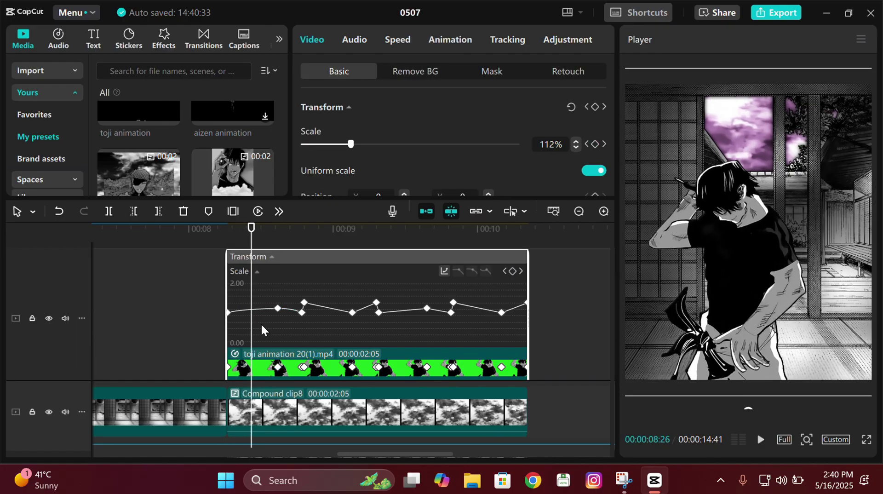
key(Right)
key(Right)
key(Right)
key(Right)
key(Right)
key(Right)
key(Right)
key(Right)
key(Right)
key(Right)
key(Right)
key(Right)
key(Right)
key(Right)
key(Right)
key(Right)
key(Right)
key(Right)
drag(284, 325, 254, 294)
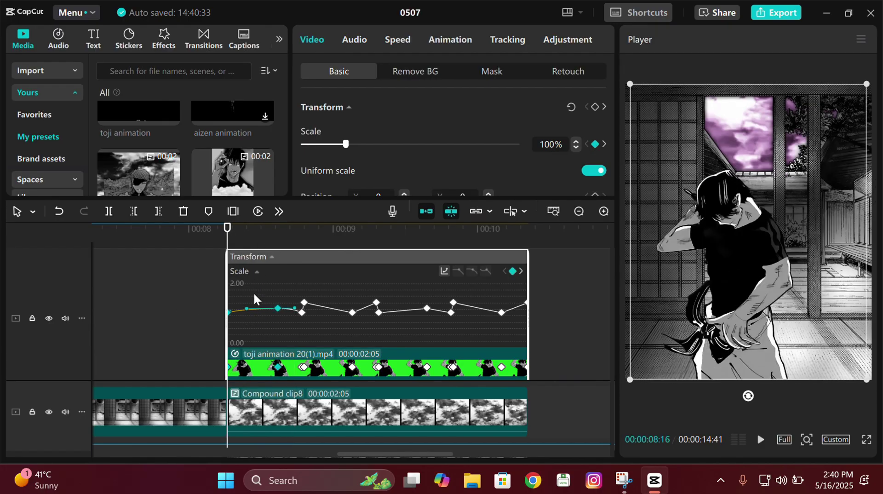
click(246, 308)
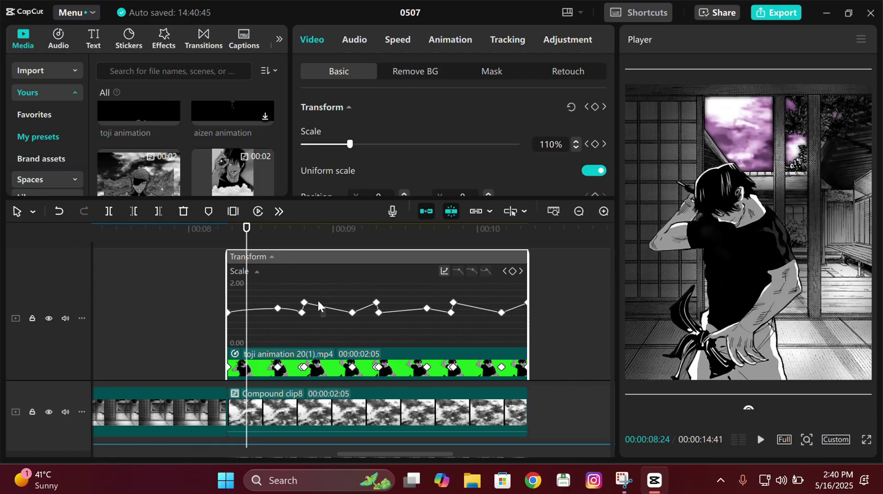
Step: Apply Auto curve to the 135% keyframe at the second beat marker and pull its outgoing handle steeply down near 00:00:08:49
click(304, 302)
click(303, 235)
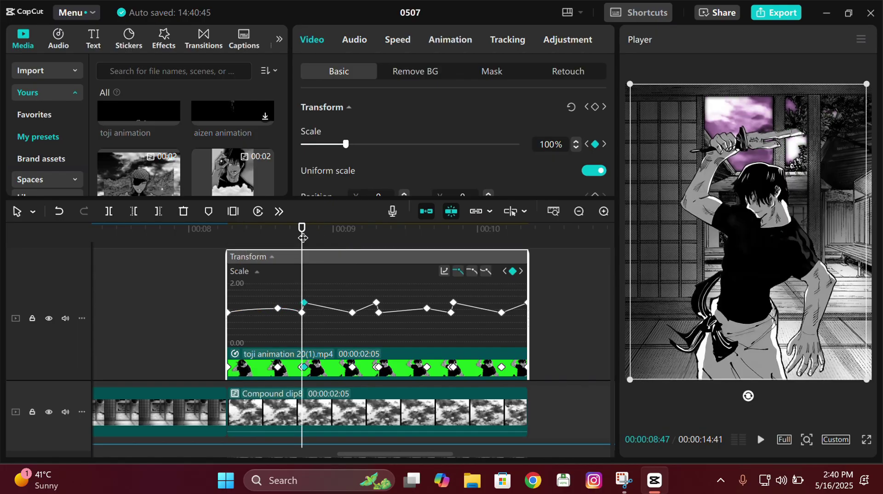
click(472, 270)
drag(323, 302, 306, 314)
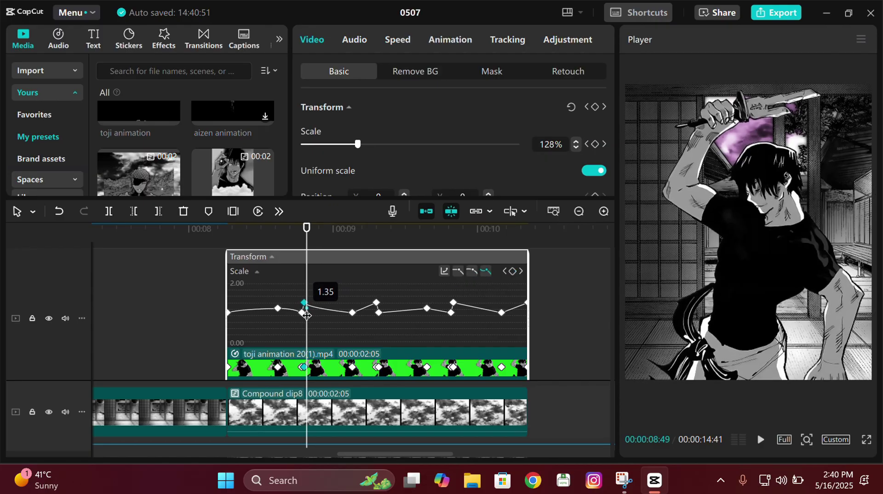
Step: Apply Auto curve to the 100% keyframe between the second and third beat markers and extend its outgoing handle to about 00:00:09:15
click(352, 313)
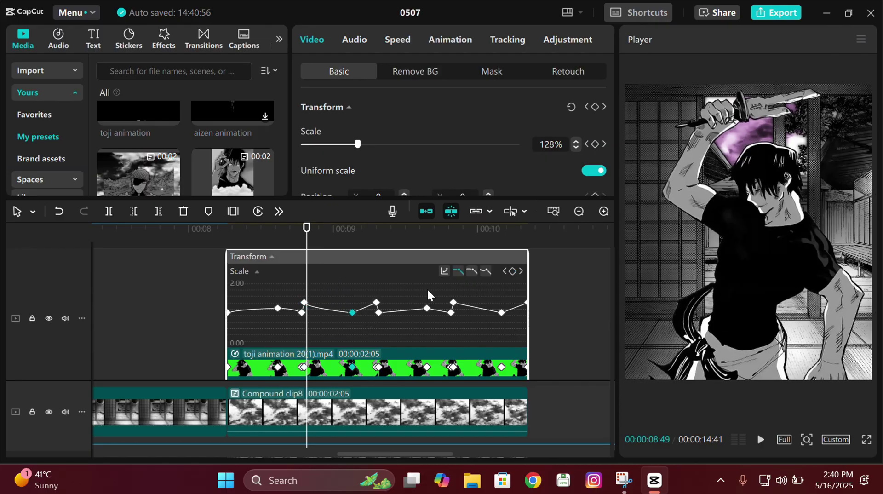
click(471, 273)
click(376, 241)
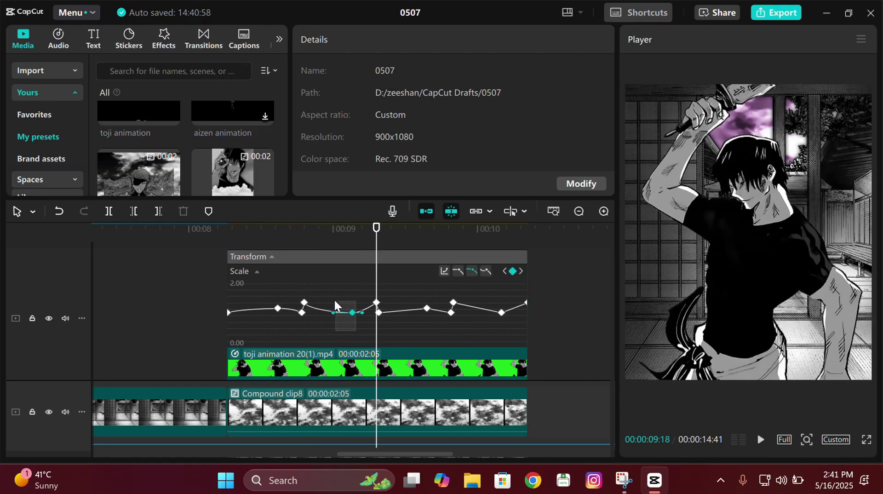
click(369, 313)
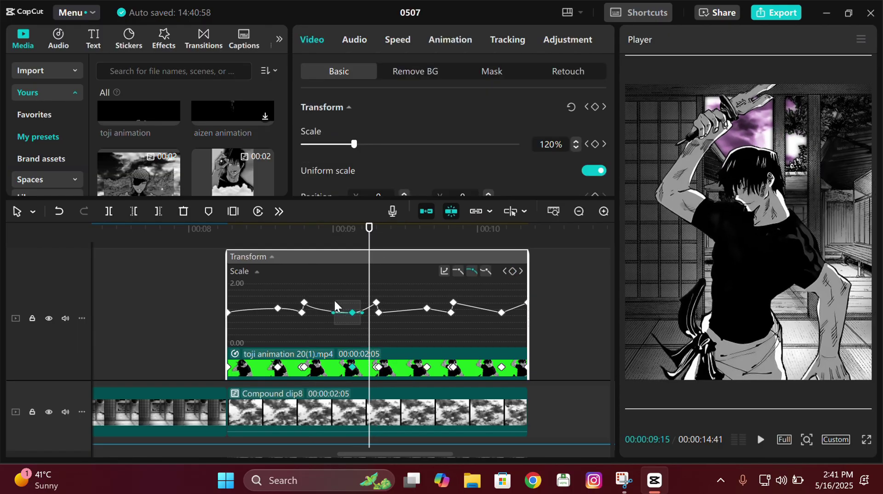
drag(362, 313, 368, 312)
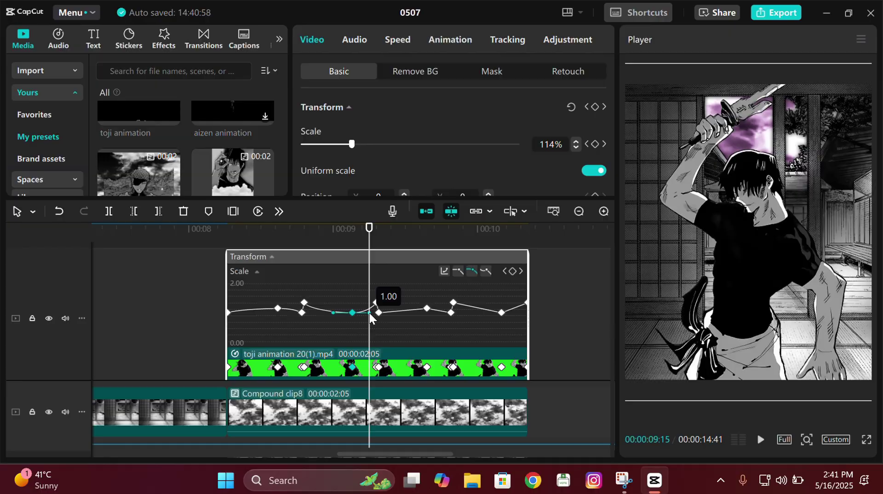
click(303, 232)
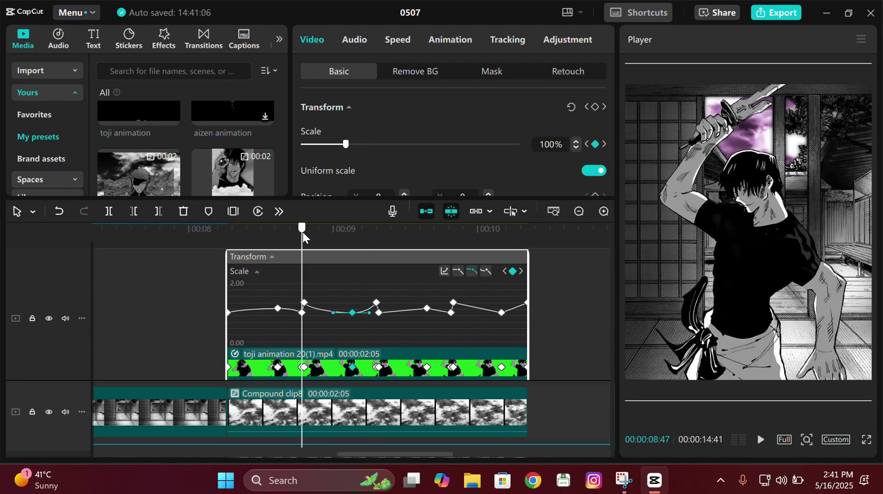
Step: Extend the incoming curve handle of the 100% keyframe between the second and third beat markers back to about 00:00:08:56
click(306, 237)
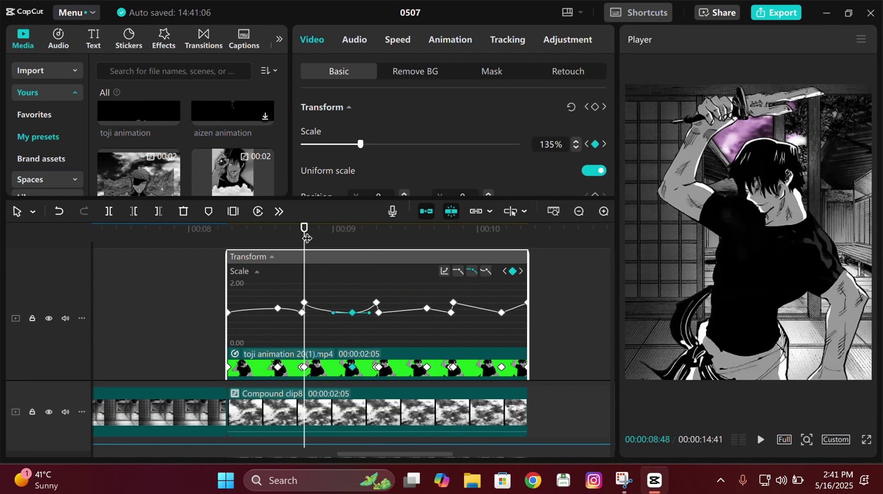
key(Right)
key(Right)
key(Right)
key(Right)
key(Right)
key(Right)
key(Right)
key(Right)
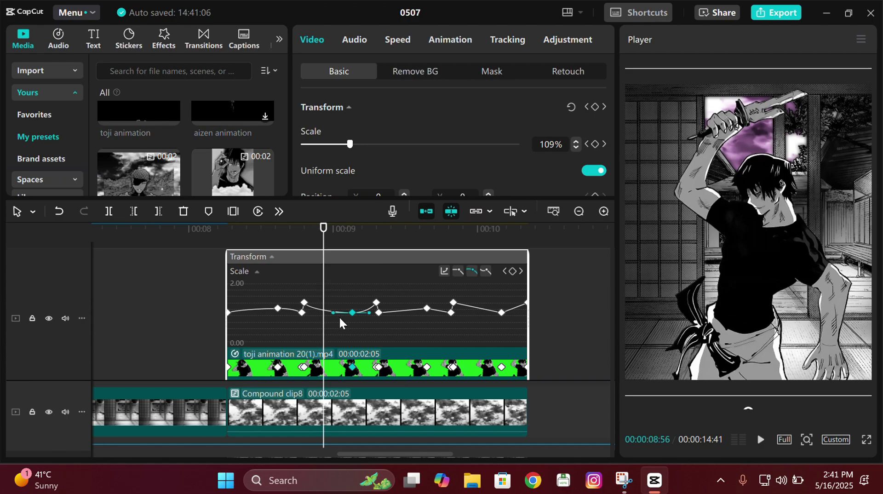
drag(333, 313, 323, 313)
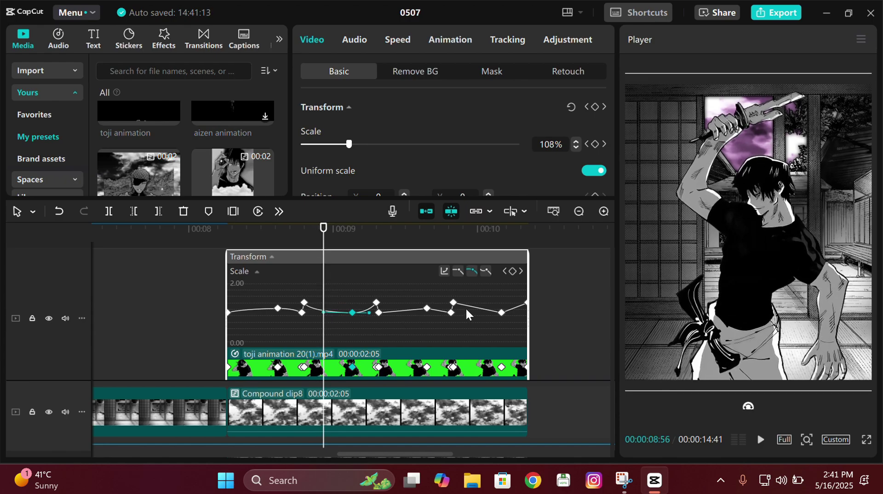
Step: Apply Auto curve to the keyframe midway between the third and fourth beat markers and extend its outgoing handle to about 00:00:09:46
click(377, 229)
click(378, 312)
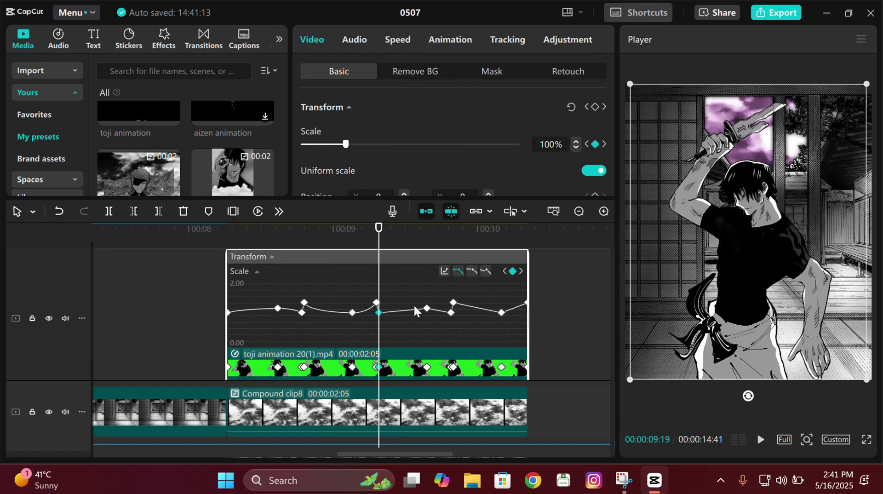
click(484, 270)
drag(412, 313, 444, 308)
click(443, 234)
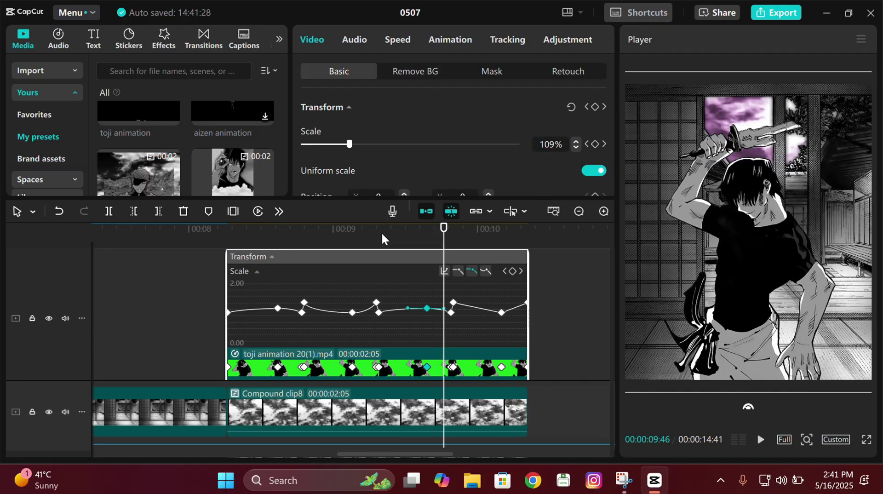
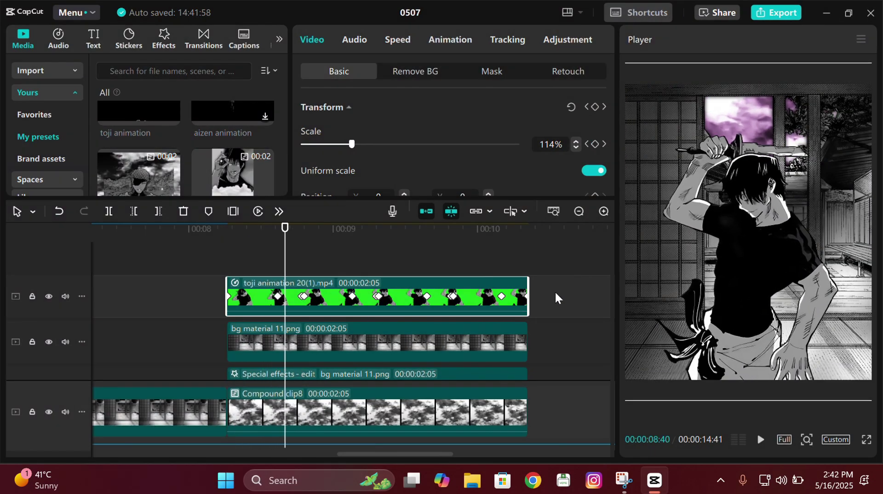
Step: Combine the toji clip, its background, the effect and the main-track clip beneath into one compound clip and pre-process it
drag(557, 279, 475, 374)
key(alt+g)
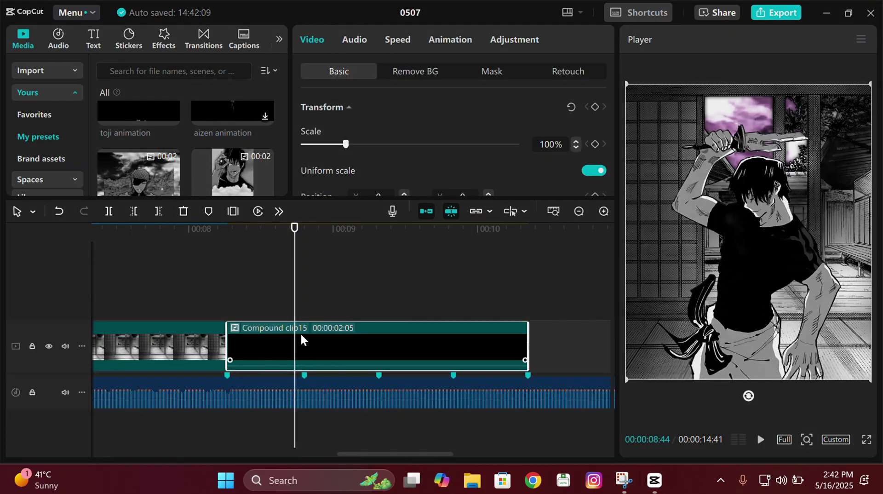
right_click(398, 338)
click(460, 272)
click(578, 211)
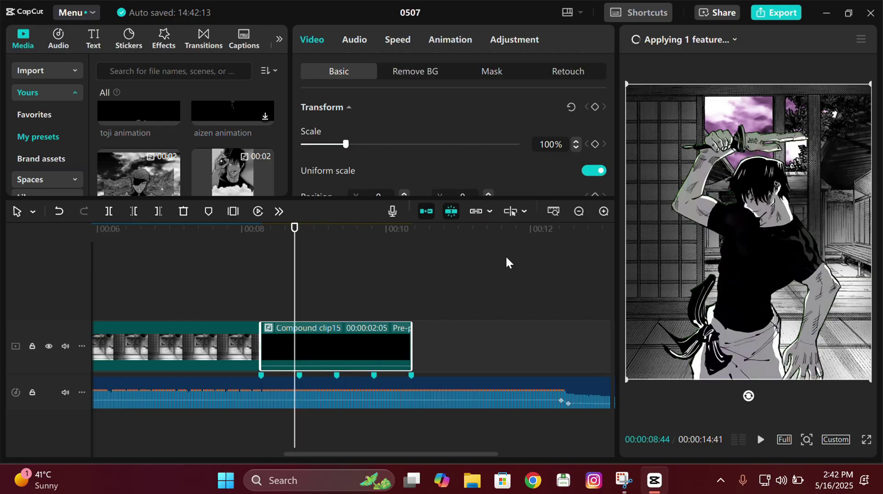
Step: Add a 100% scale keyframe at the start of the new compound clip, at 00:00:08:16
key(Up)
click(596, 144)
key(Right)
key(Right)
key(Right)
key(Right)
key(Right)
key(Right)
key(Right)
key(Right)
key(Right)
key(Right)
drag(291, 235, 301, 235)
click(603, 211)
click(596, 144)
key(Left)
key(Left)
key(Left)
key(Left)
key(Left)
key(Left)
key(Left)
key(Left)
key(Left)
key(Left)
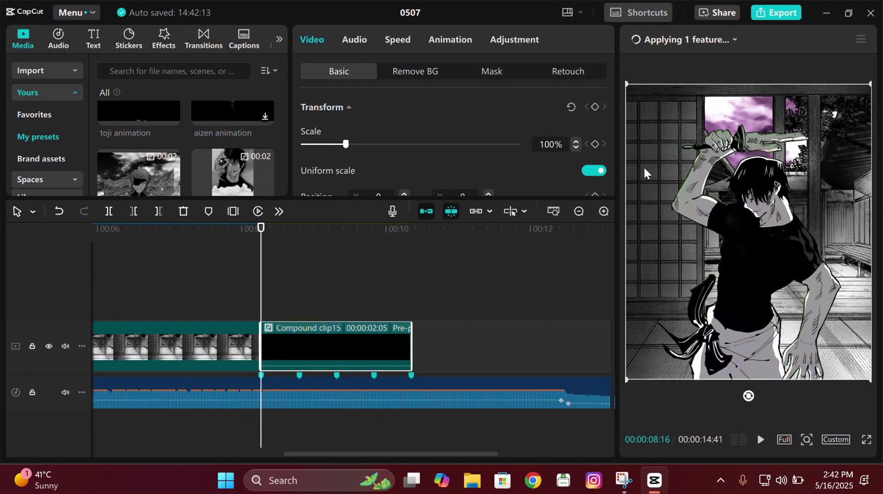
key(Right)
key(Right)
key(Right)
key(Right)
key(Right)
key(Right)
key(Right)
key(Right)
key(Right)
key(Right)
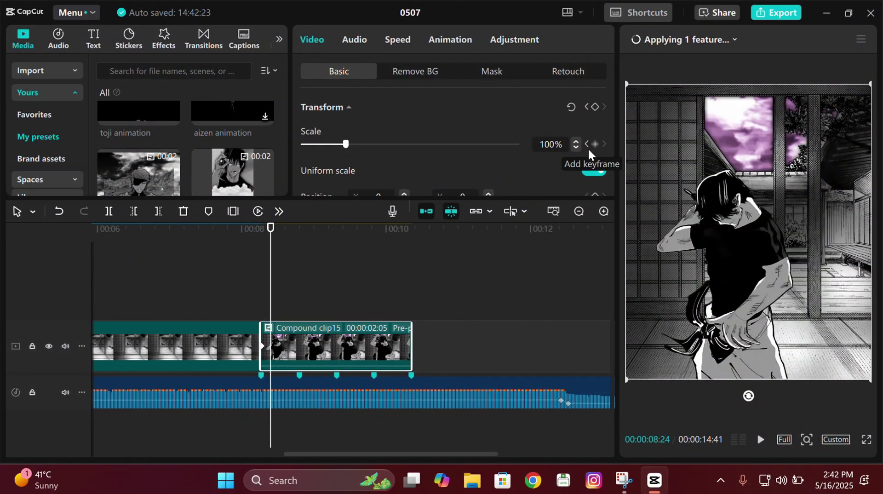
Step: Add 100% scale keyframes at the second beat marker, 00:00:08:48, and one frame before it
click(289, 236)
drag(289, 236, 299, 235)
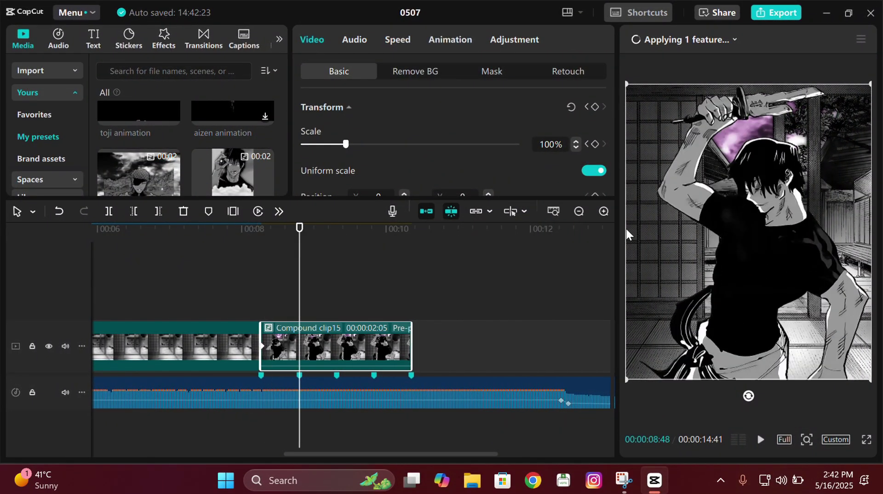
click(604, 211)
click(597, 144)
key(Left)
click(596, 145)
Step: Add a scale keyframe at 00:00:08:37, between the clip's start and the second beat marker
key(Left)
key(Left)
key(Left)
key(Left)
key(Left)
key(Left)
key(Left)
key(Left)
key(Left)
key(Left)
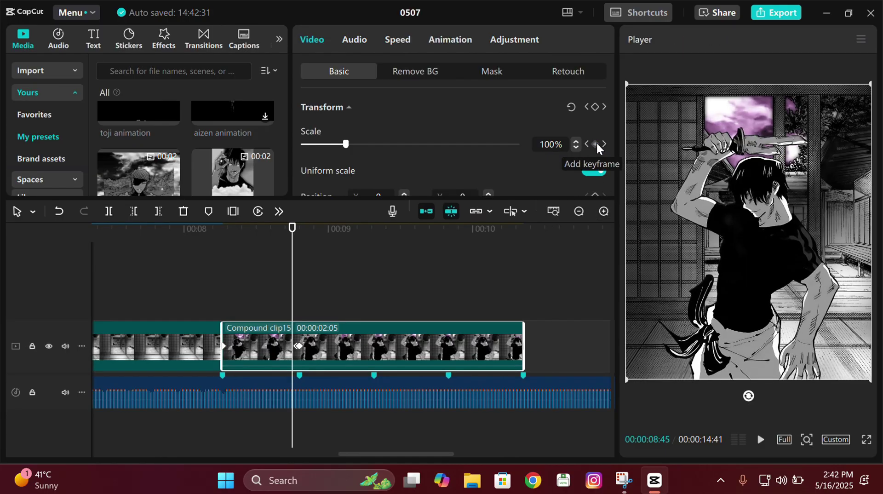
click(595, 144)
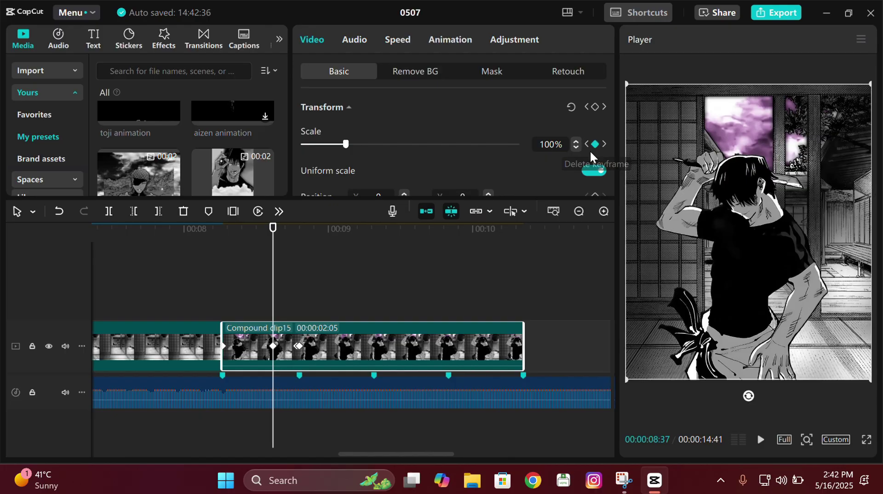
Step: Set the scale of the compound clip's keyframe at 00:00:08:37 to 170%
drag(345, 144, 376, 144)
key(Left)
key(Left)
key(Left)
key(Left)
key(Left)
key(Left)
key(Left)
key(Left)
key(Left)
key(Left)
key(Left)
key(Left)
key(Left)
key(Left)
key(Left)
key(Left)
key(Left)
key(Left)
key(Left)
key(Left)
key(Right)
key(Right)
key(Right)
key(Right)
key(Right)
key(Right)
key(Right)
key(Right)
key(Right)
key(Right)
key(Right)
key(Right)
key(Right)
key(Right)
key(Right)
key(Right)
key(Right)
key(Right)
key(Right)
key(Right)
click(575, 147)
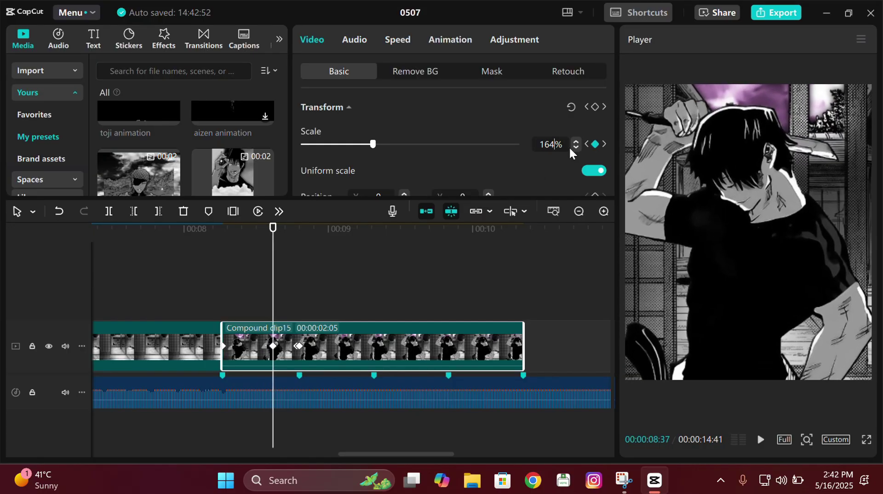
click(574, 147)
Step: Step through the compound clip's frames around the second beat marker to check the zoom between its keyframes
key(Left)
key(Left)
key(Left)
key(Left)
key(Left)
key(Left)
key(Left)
key(Left)
key(Left)
key(Left)
key(Left)
key(Left)
key(Right)
key(Right)
key(Right)
key(Right)
key(Right)
key(Right)
key(Right)
key(Right)
key(Right)
key(Right)
key(Right)
key(Right)
key(Right)
key(Right)
key(Right)
key(Right)
key(Right)
key(Right)
key(Right)
key(Right)
click(586, 144)
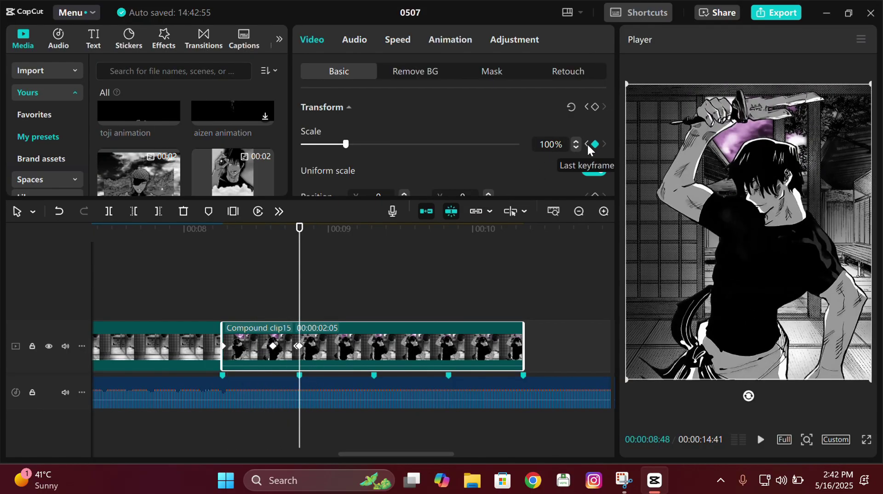
key(Left)
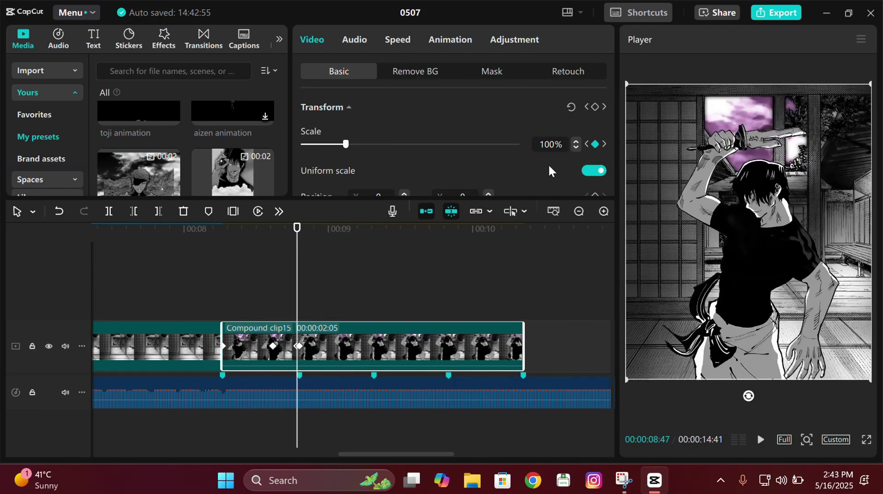
Step: Set the scale of the keyframe at the second beat marker to 240% and move the playhead to the third beat marker
click(587, 144)
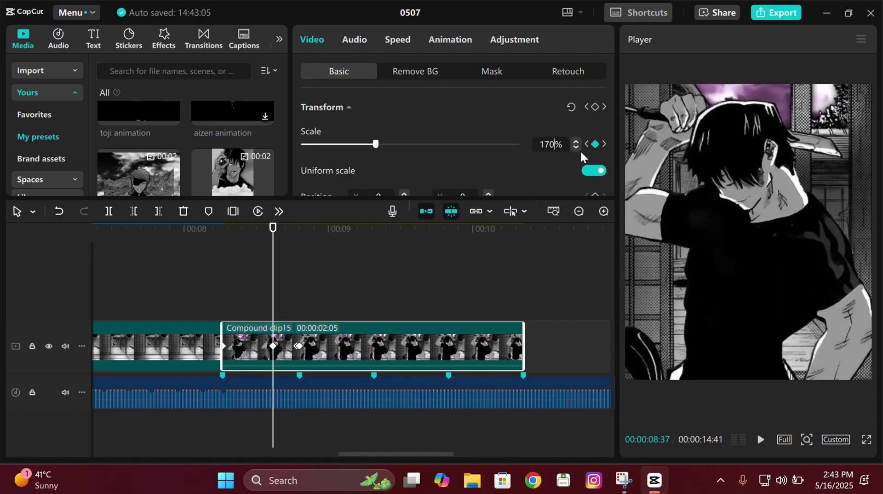
click(604, 144)
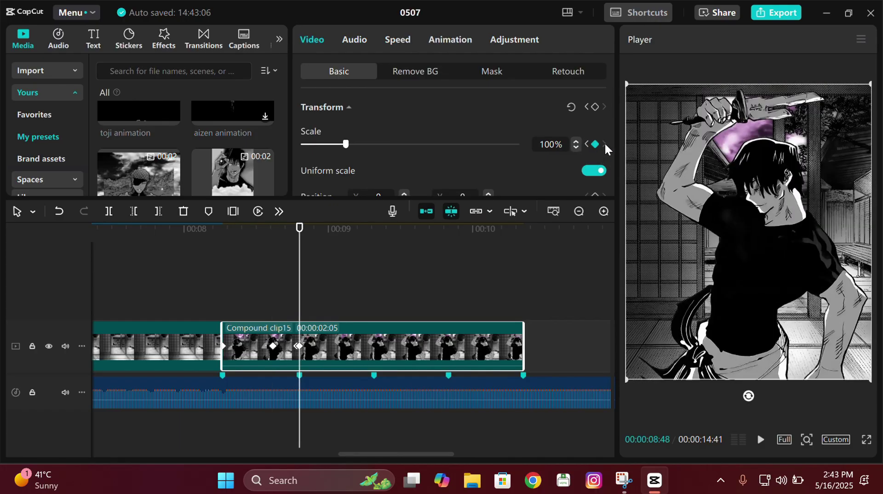
drag(348, 144, 405, 144)
click(374, 229)
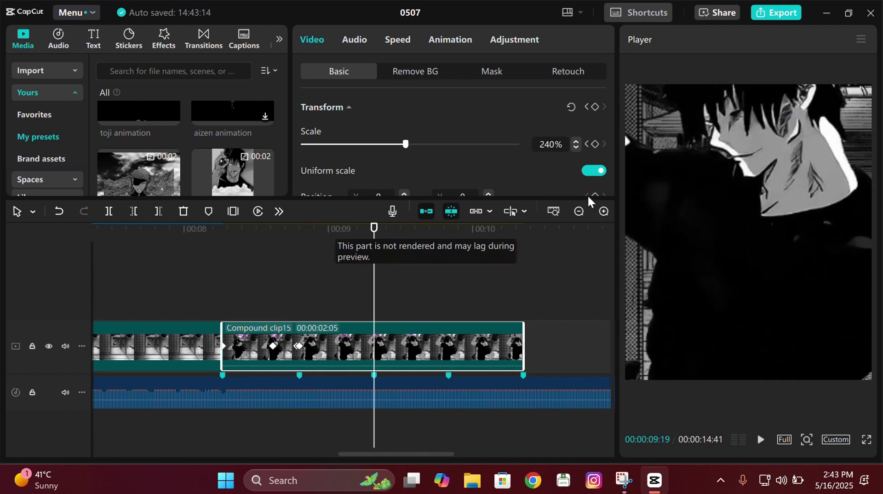
Step: Add scale keyframes on adjacent frames at the third beat marker, 240% just before it and 100% on it at 00:00:09:19
click(595, 144)
click(554, 146)
text(100)
key(Return)
key(Return)
key(ctrl+z)
Step: Add a 100% scale keyframe at 00:00:09:08, between the second and third beat markers
key(Left)
key(Left)
key(Left)
key(Left)
key(Left)
key(Left)
key(Left)
key(Left)
key(Left)
key(Left)
key(Left)
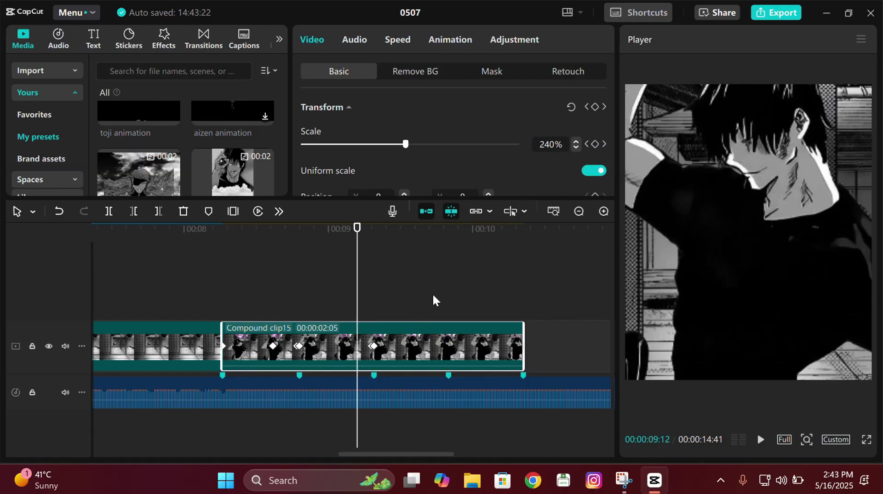
drag(392, 146, 346, 149)
scroll(548, 151, down, 1)
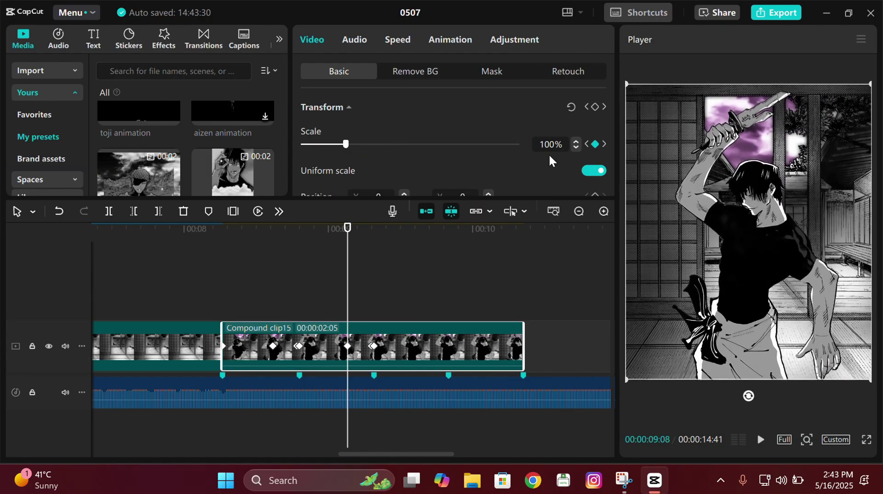
Step: Add two 100% scale keyframes at the fourth beat marker, one on the marker and one a frame before it
drag(351, 260, 448, 280)
click(593, 147)
key(Left)
click(594, 147)
Step: Add a scale keyframe at 00:00:09:39, between the third and fourth beat markers, and set it to about 170%
key(Left)
key(Left)
key(Left)
key(Left)
key(Left)
key(Left)
key(Left)
key(Left)
key(Left)
key(Left)
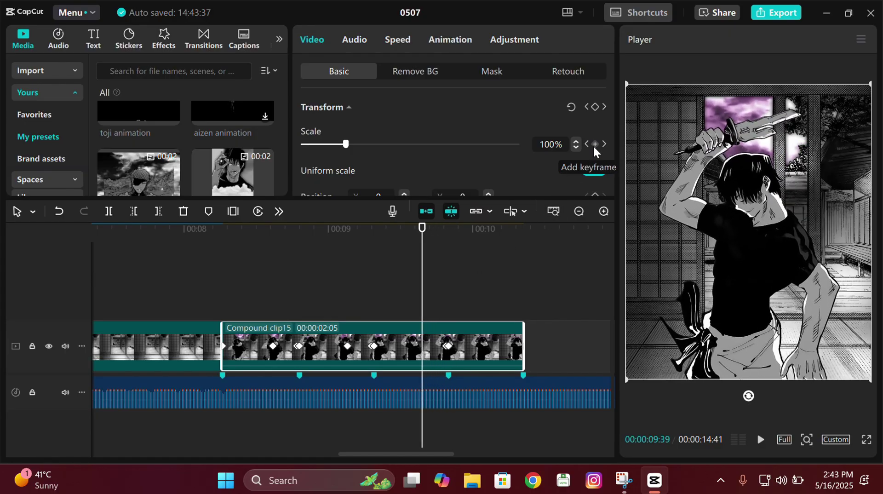
click(593, 145)
drag(361, 144, 377, 145)
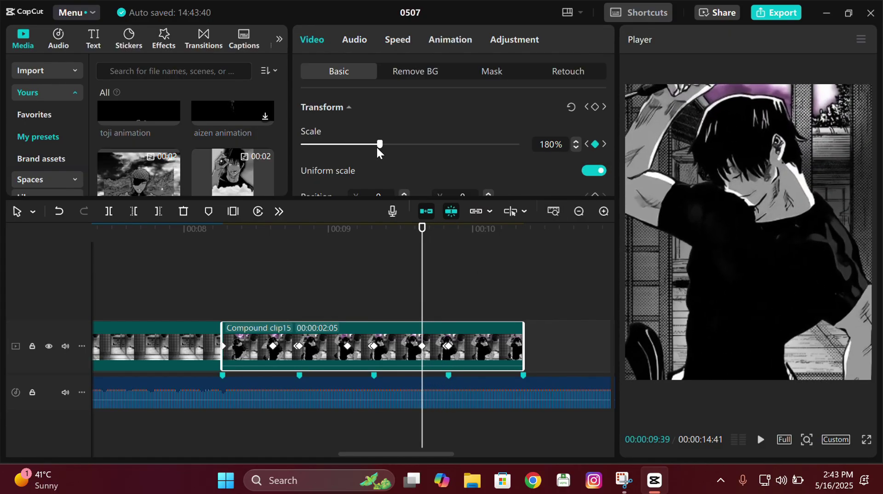
click(576, 141)
click(576, 142)
Step: Set the scale of the fourth beat marker's keyframe at 00:00:09:50 to 240% and add a matching keyframe at the clip's end
click(448, 228)
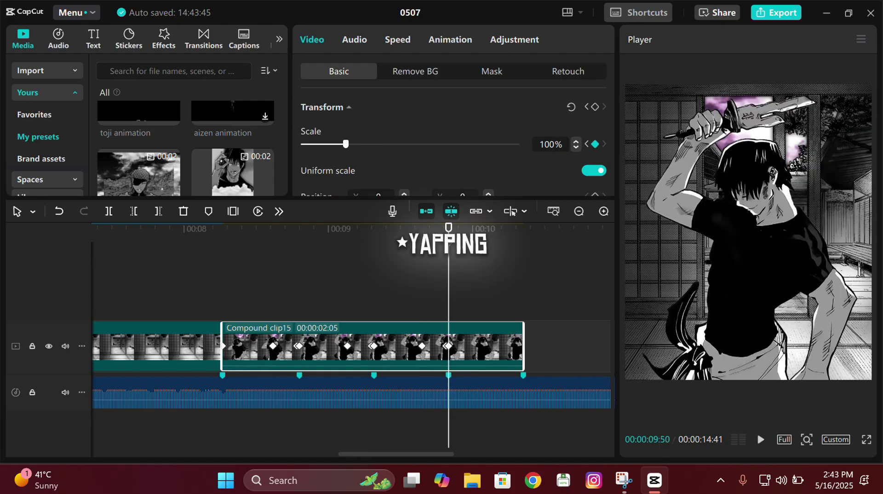
click(382, 144)
drag(382, 144, 405, 148)
click(575, 142)
click(523, 228)
click(595, 144)
Step: Add a 100% scale keyframe between the fourth beat marker and the end of the compound clip
key(Left)
key(Left)
key(Right)
key(Right)
key(Left)
key(Left)
key(Left)
key(Left)
key(Left)
key(Right)
key(Right)
key(Right)
key(Right)
key(Left)
key(Left)
key(Left)
key(Left)
key(Left)
key(Left)
key(Left)
key(Left)
key(Left)
key(Left)
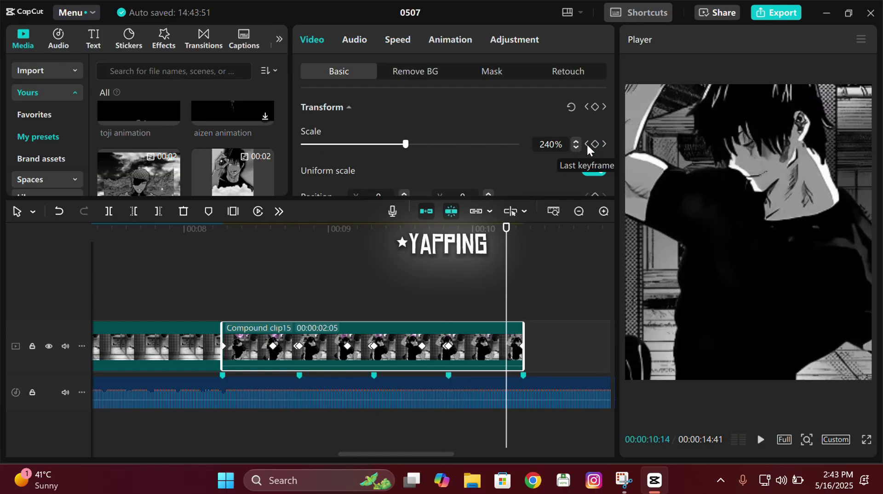
drag(409, 142, 345, 148)
Step: Display the compound clip's scale keyframe graph and step through its frames from the start to review the zooms
key(Up)
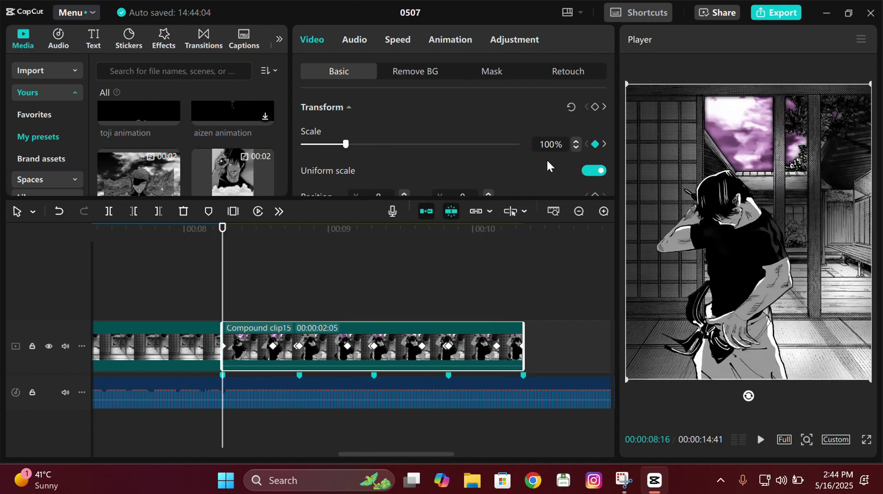
key(alt+k)
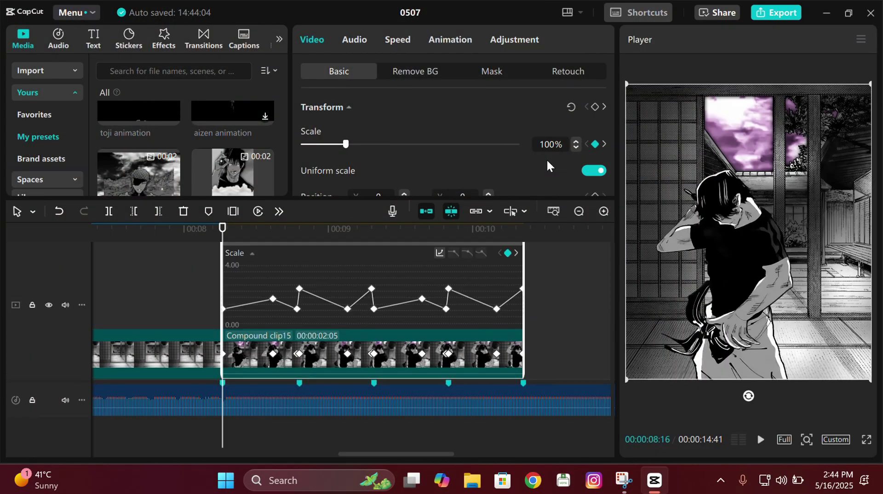
key(Right)
key(Right)
key(Right)
key(Right)
key(Right)
key(Right)
key(Right)
key(Right)
key(Right)
key(Right)
key(Right)
key(Right)
key(Right)
key(Right)
key(Right)
key(Right)
key(Right)
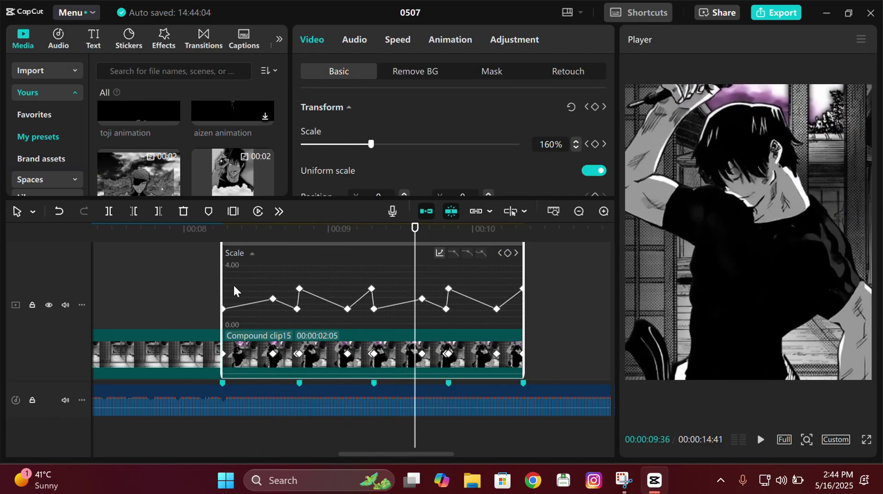
Step: Apply a free curve to the clip's first scale keyframe and shorten its handle toward the keyframe
click(224, 309)
click(481, 252)
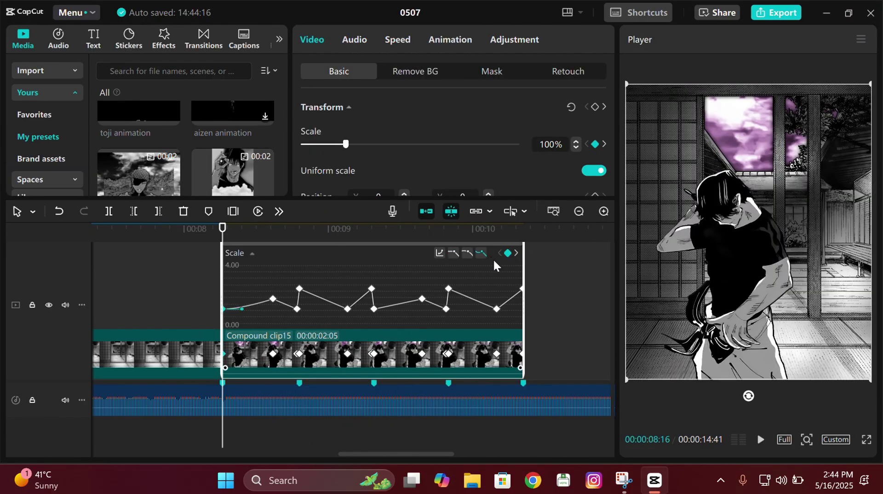
click(604, 212)
drag(261, 308, 226, 306)
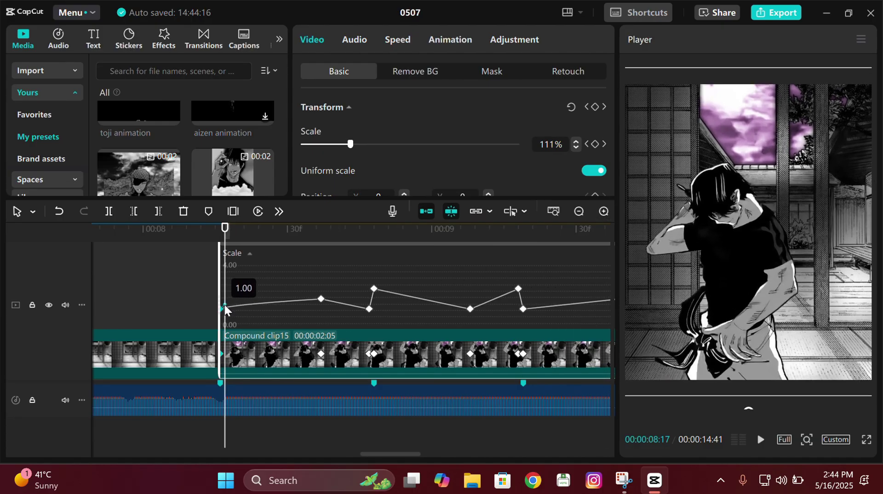
Step: Smooth the scale keyframe at 00:00:08:37 with a curve and extend its outgoing handle toward the second beat marker
click(321, 299)
click(578, 211)
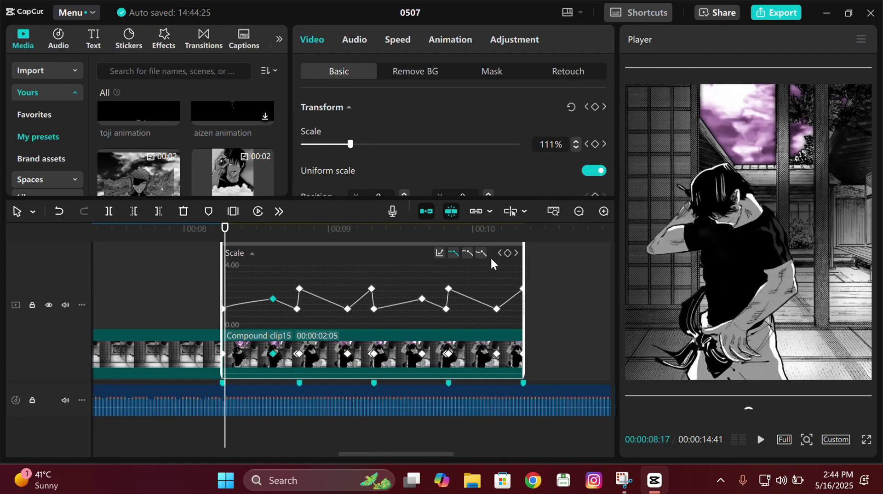
click(603, 211)
drag(371, 228, 355, 300)
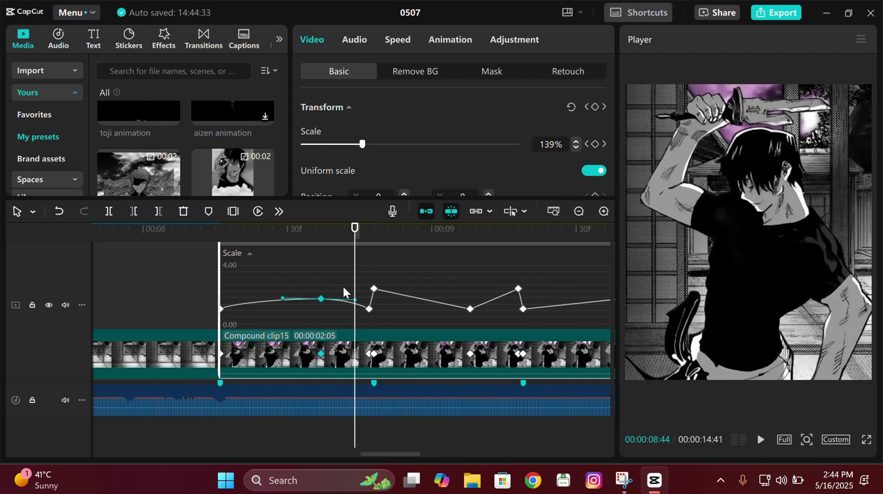
Step: Lengthen the incoming curve handle of the scale keyframe at 00:00:08:37 toward the clip's start
key(Up)
key(Right)
key(Right)
key(Right)
key(Right)
key(Right)
key(Right)
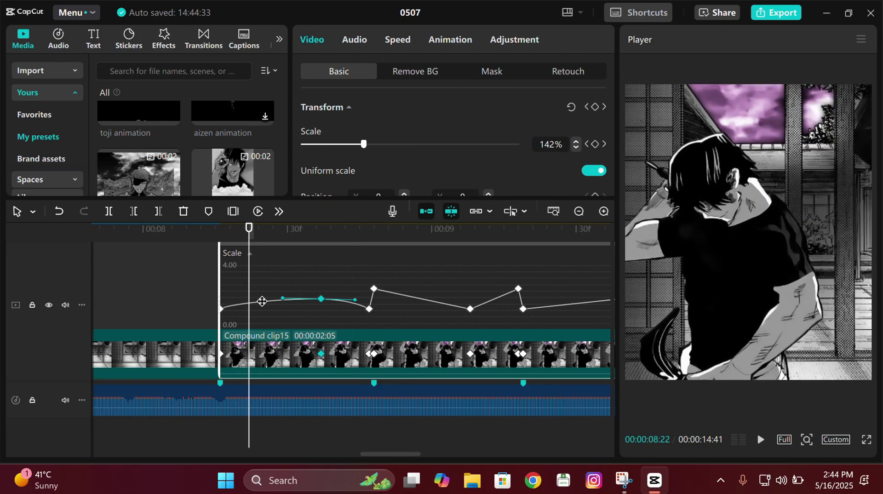
drag(283, 297, 262, 302)
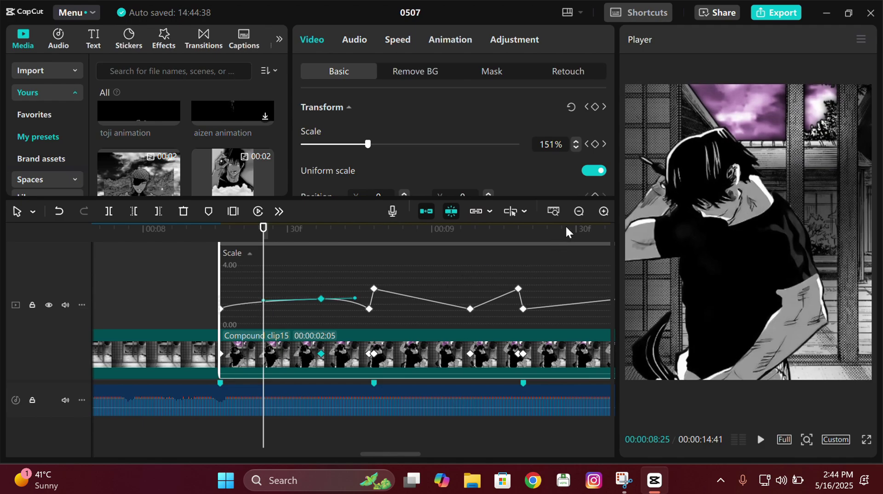
click(577, 212)
drag(262, 300, 263, 300)
mouse_move(263, 300)
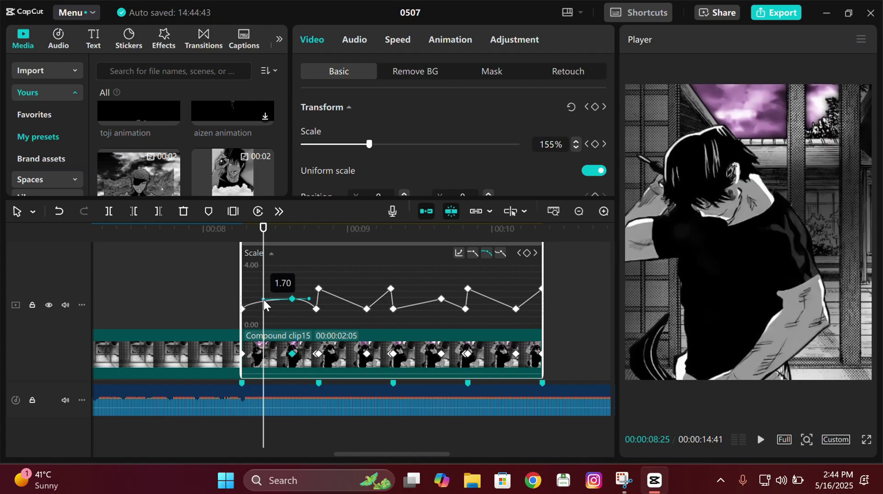
Step: Apply a free curve to the scale keyframe at the second beat marker and pull its handle down and back
click(242, 298)
drag(208, 295, 330, 314)
click(319, 289)
click(501, 253)
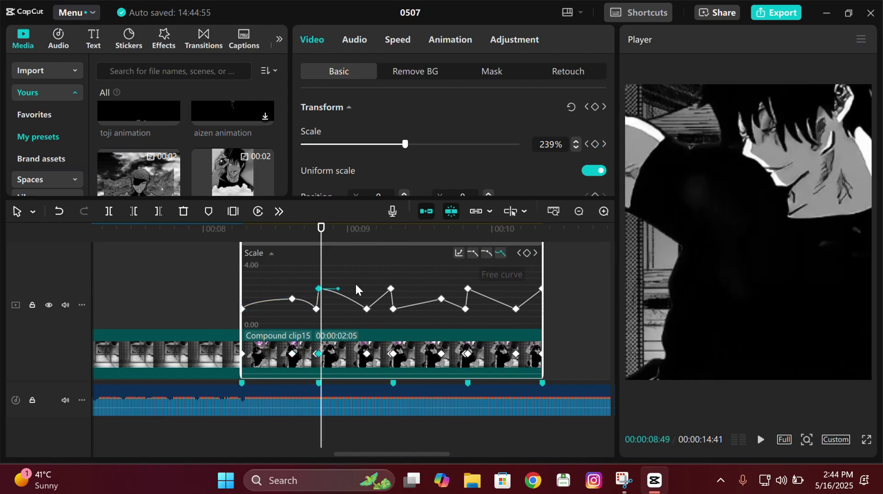
drag(338, 288, 321, 301)
Step: Curve the 100% scale keyframe between the second and third beat markers, keeping its incoming handle at 1.00
click(367, 308)
click(501, 252)
click(318, 288)
click(367, 309)
click(386, 229)
click(319, 229)
drag(318, 230, 340, 229)
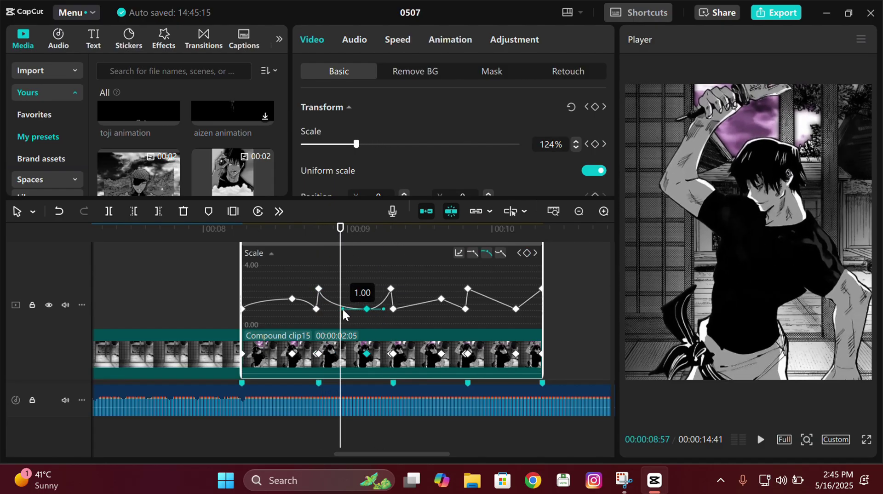
Step: Curve the mid-beat scale keyframes after the third and fourth beat markers and extend their incoming handles
click(441, 299)
drag(451, 298, 415, 300)
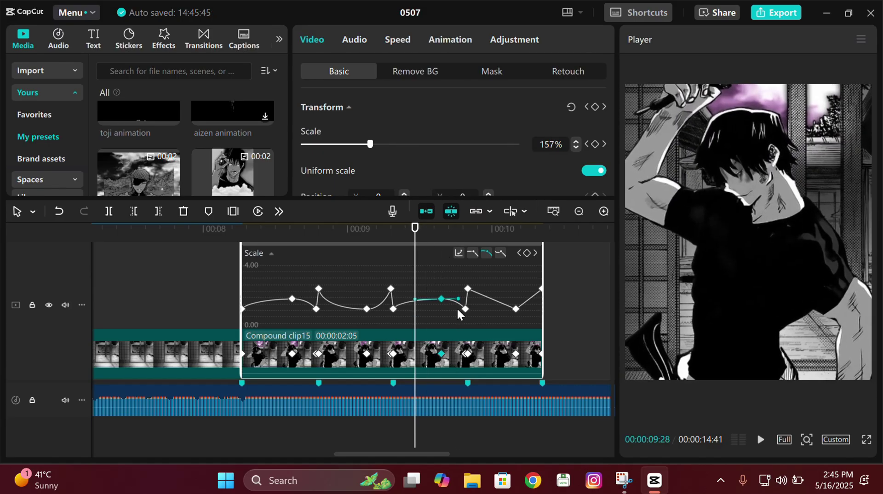
click(516, 309)
drag(525, 309, 489, 309)
Step: Play the compound clip from its start to review the smoothed zooms
click(487, 229)
key(Right)
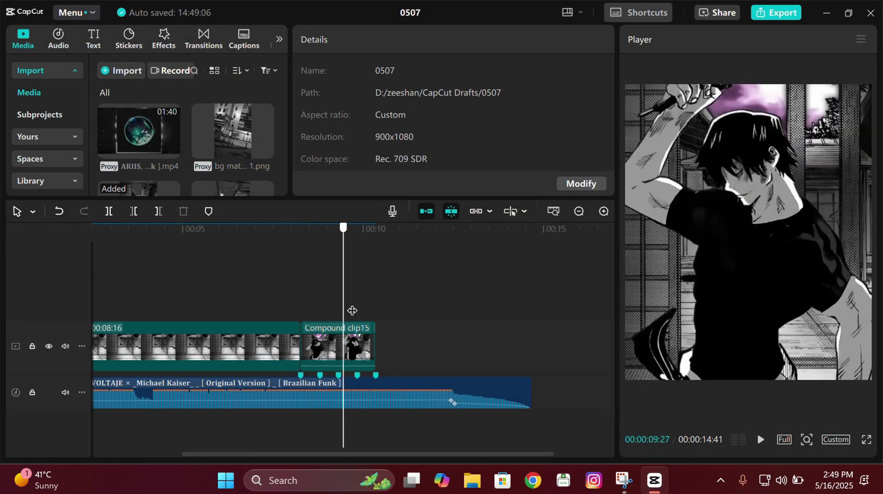
drag(352, 310, 329, 303)
key(Up)
key(space)
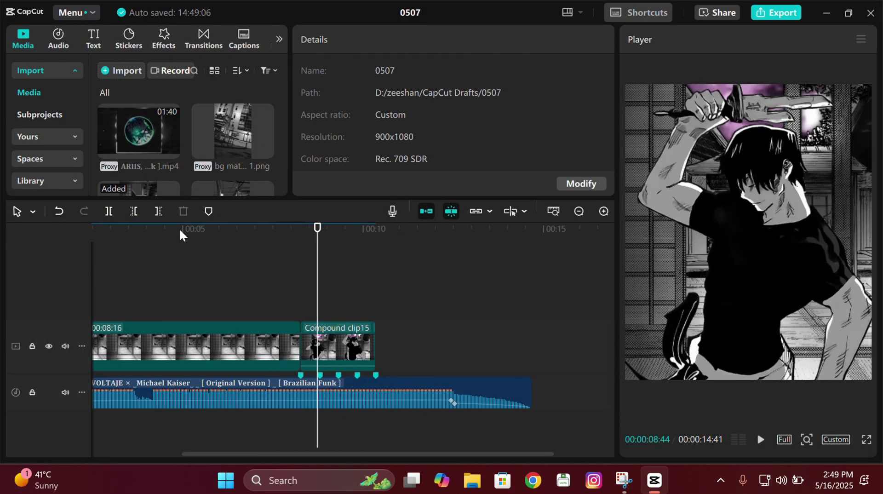
Step: Add the Wide Angle video effect above the compound clip, starting at the clip's start at 00:00:08:16
click(163, 39)
mouse_move(142, 134)
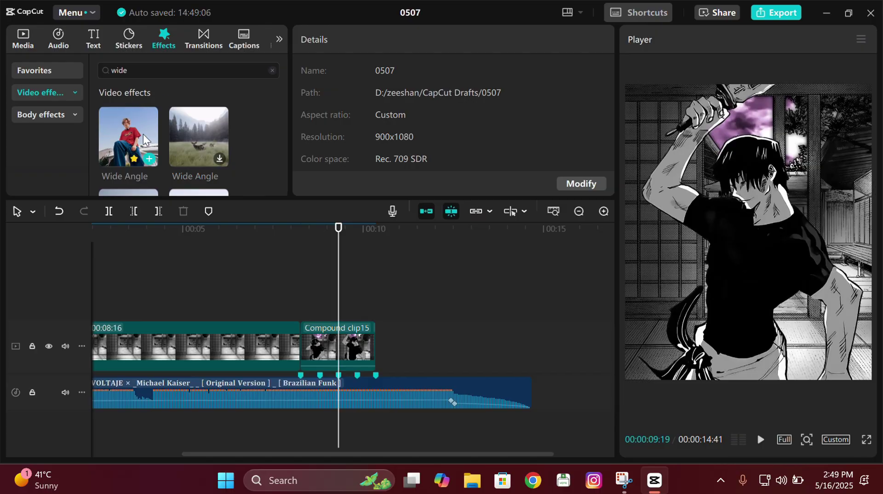
key(Up)
click(602, 211)
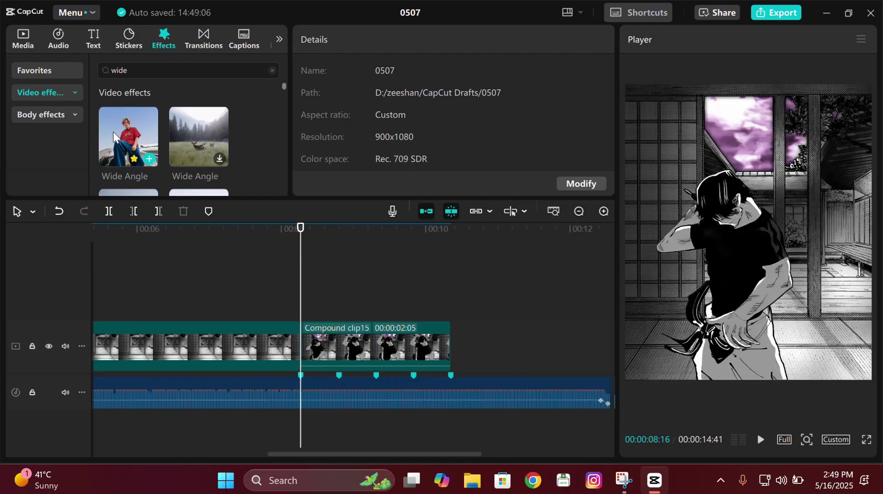
drag(114, 137, 304, 269)
Step: Set the Wide Angle effect's strength to 100 and keyframe it at the effect's start
click(602, 211)
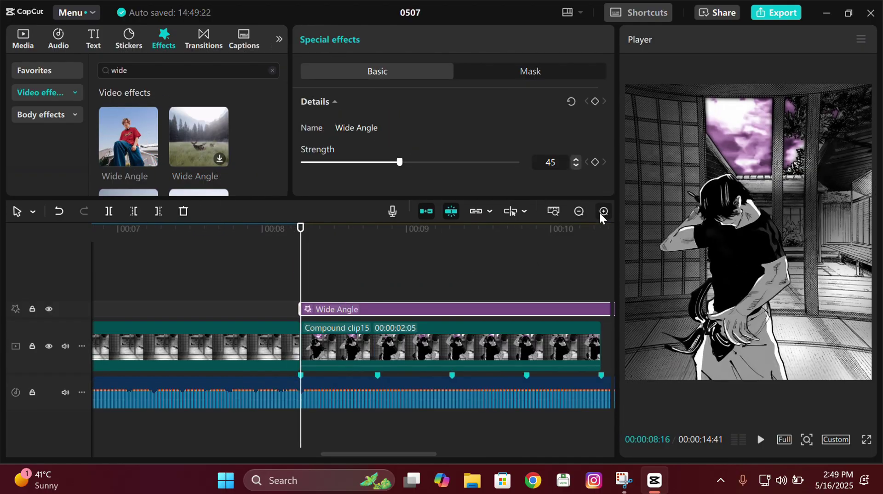
drag(399, 162, 524, 164)
click(595, 161)
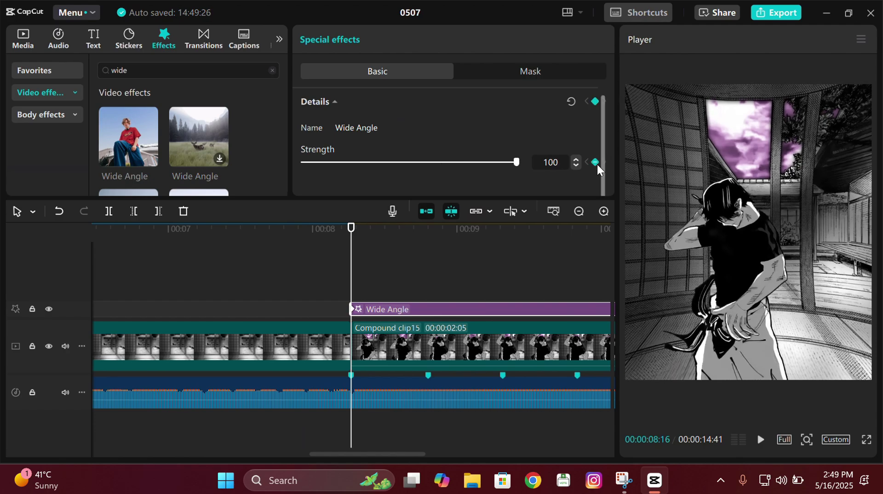
Step: Add a Wide Angle strength keyframe of 0 at the compound clip's scale keyframe at 00:00:08:37
scroll(368, 449, right, 3)
click(355, 343)
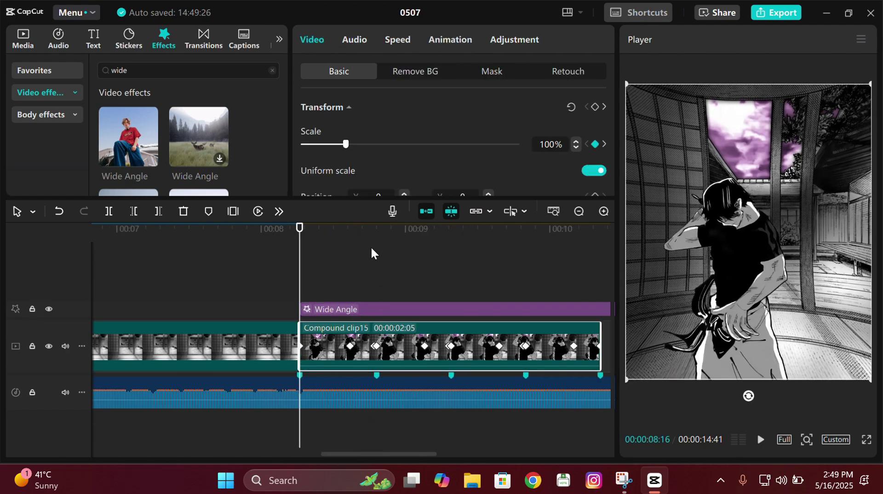
click(351, 244)
click(367, 308)
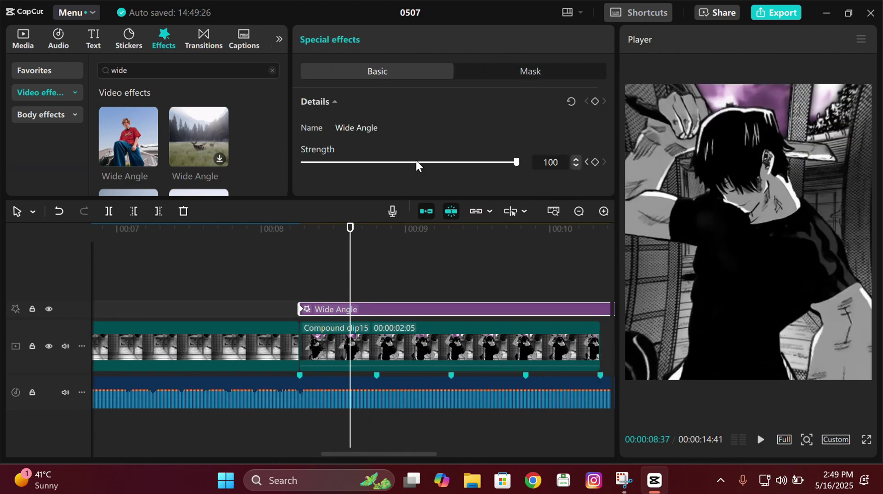
drag(479, 161, 283, 163)
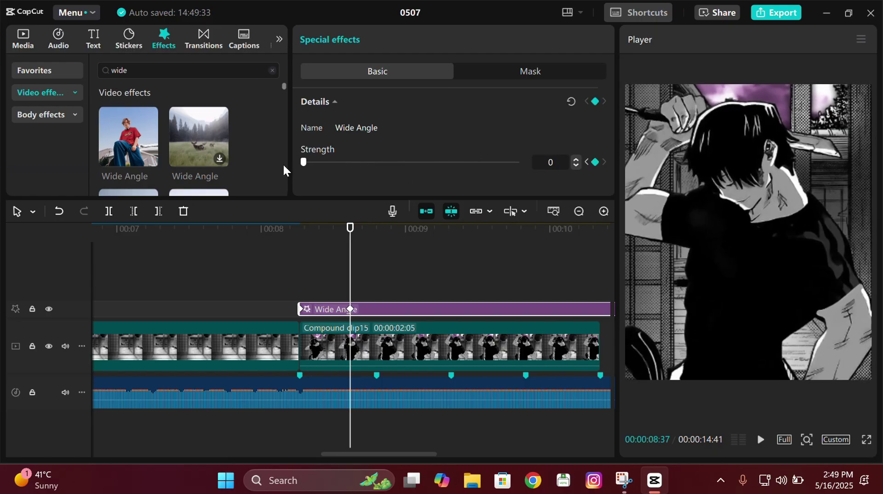
Step: Add a Wide Angle strength keyframe of 100 at 00:00:08:47, just before the second beat marker
click(374, 329)
key(space)
key(space)
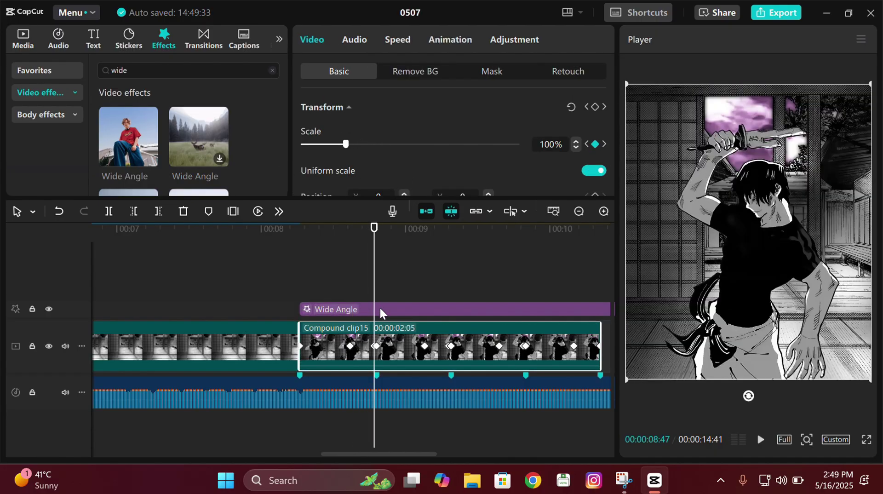
click(380, 306)
click(575, 158)
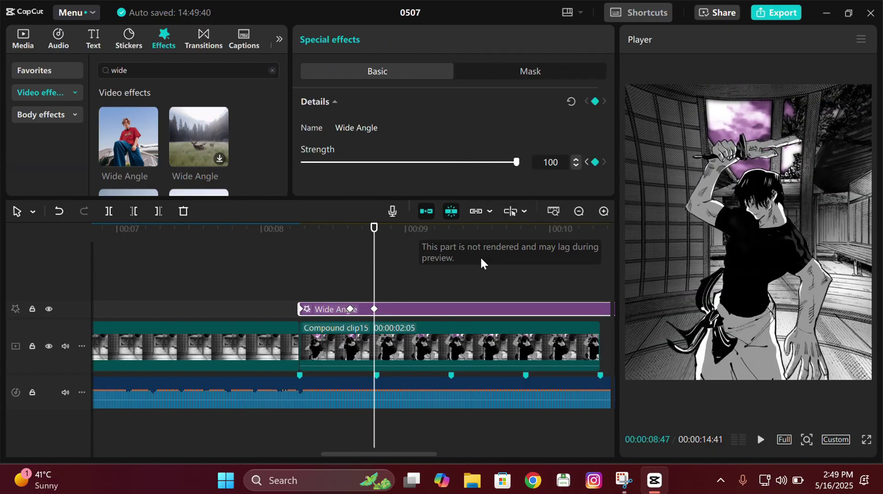
Step: Move the Wide Angle strength keyframe of 100 onto the second beat marker at 00:00:08:48
click(394, 340)
click(388, 308)
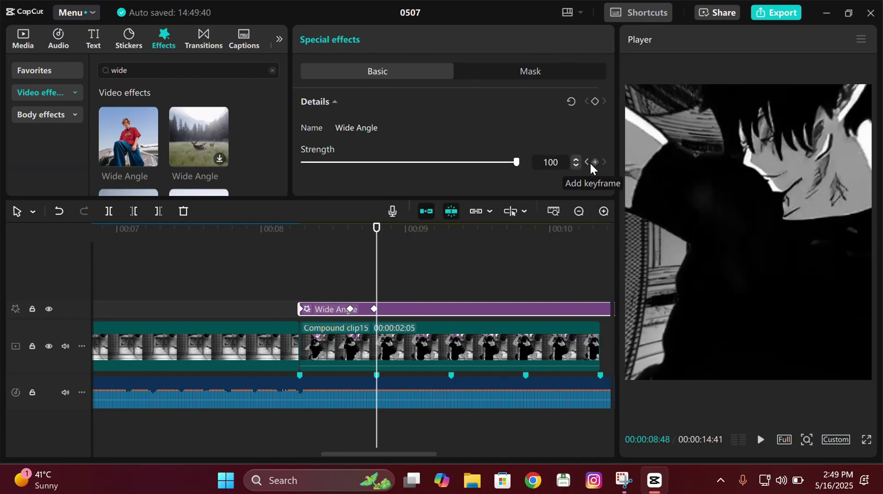
drag(374, 309, 377, 308)
key(space)
key(space)
Step: Add a Wide Angle strength keyframe of 0 at the compound clip's next low scale keyframe, 00:00:09:08
key(Right)
key(Right)
key(Right)
click(460, 349)
key(Left)
key(Left)
key(Left)
key(Left)
key(Left)
key(Left)
click(456, 309)
drag(516, 162, 227, 176)
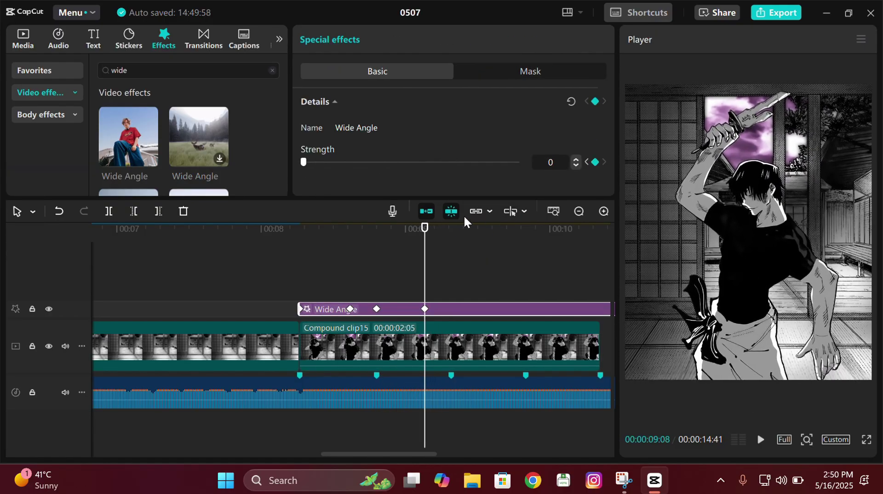
Step: Add a Wide Angle strength keyframe of 100 at the third beat marker, 00:00:09:19, and split the effect there
drag(424, 252, 449, 264)
drag(376, 162, 517, 166)
drag(412, 270, 451, 237)
key(ctrl+b)
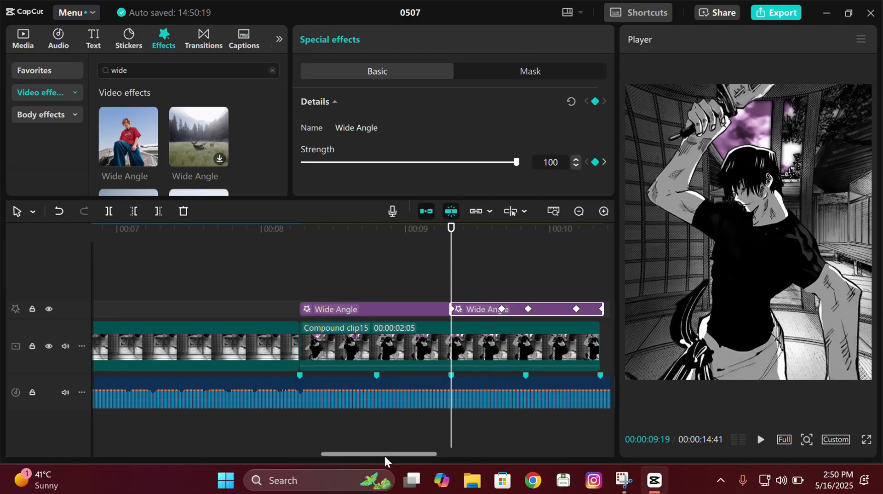
Step: Trim the second Wide Angle effect to end with the compound clip
drag(383, 458, 402, 452)
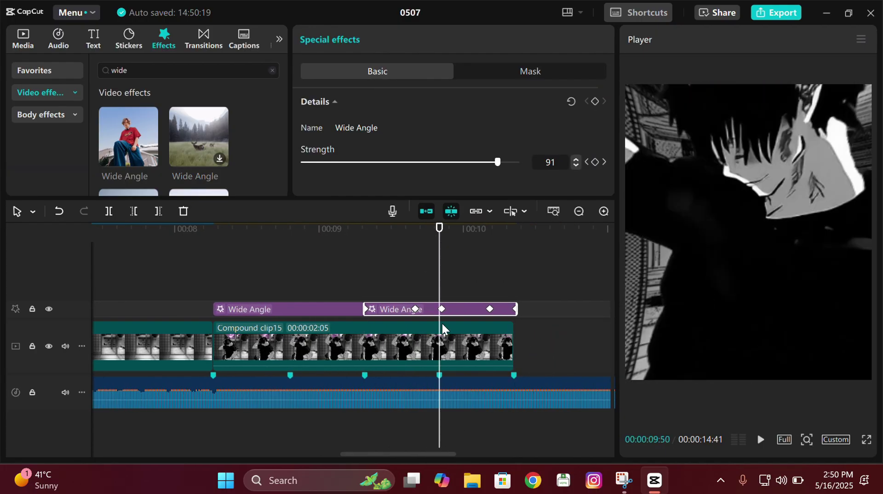
click(413, 336)
click(416, 309)
click(433, 329)
Step: Open the first Wide Angle effect's strength keyframe graph and apply a smooth curve at the first 0 keyframe
click(318, 309)
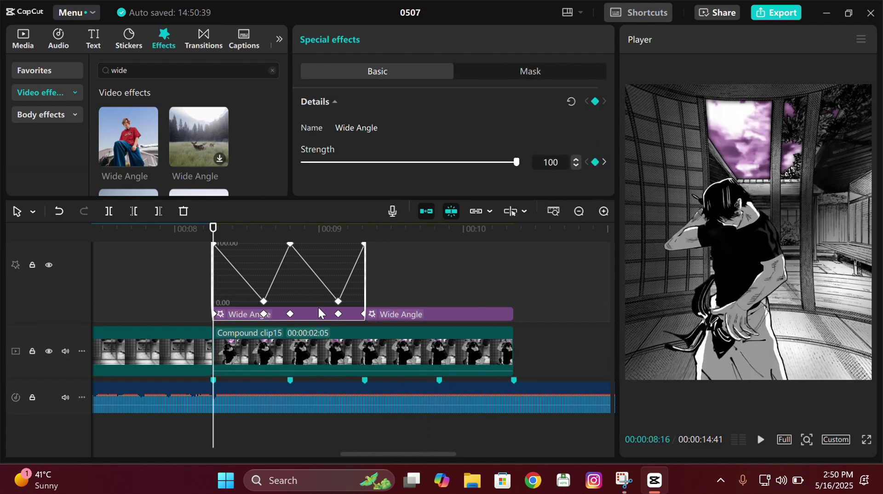
drag(606, 349, 607, 325)
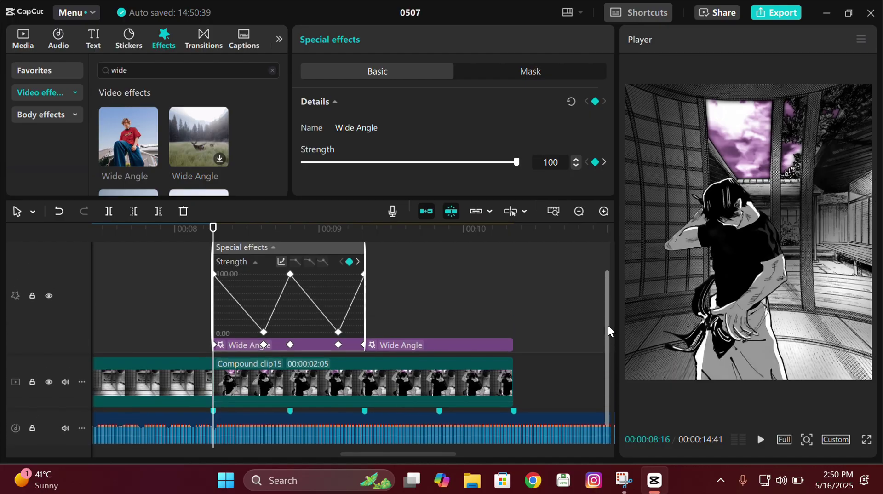
drag(233, 293, 221, 332)
click(263, 333)
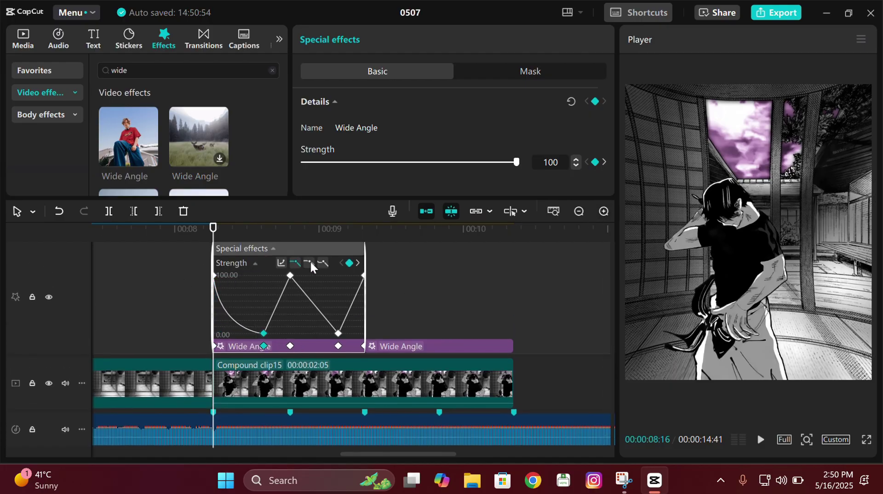
click(310, 263)
click(603, 212)
drag(275, 333, 247, 335)
key(space)
key(Up)
Step: Shape the strength curve to fall steeply from the effect's start and ease gradually through the first 0 keyframe
drag(214, 276, 209, 278)
key(ctrl+z)
click(215, 275)
drag(226, 332, 218, 323)
key(space)
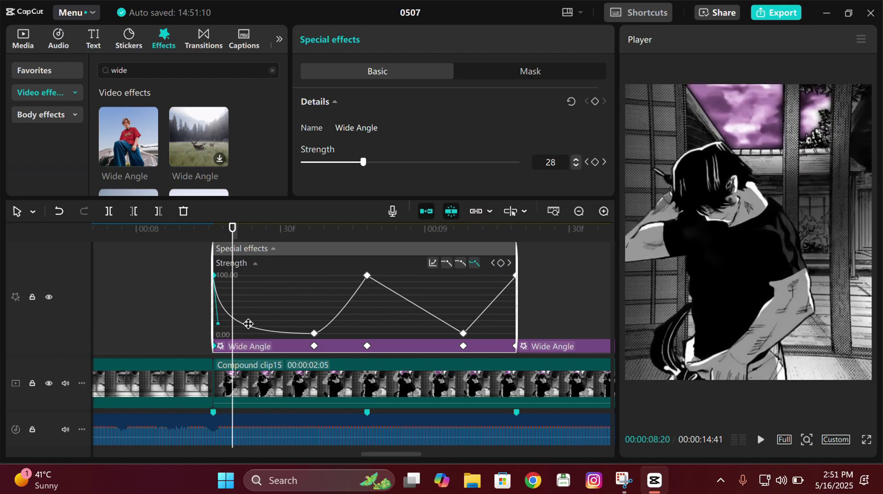
key(Up)
click(249, 325)
drag(333, 331, 348, 333)
Step: Smooth the strength curve at the second beat marker's 100 keyframe and the following 0 keyframe, then close the graph
click(367, 276)
click(474, 263)
drag(346, 275, 408, 335)
click(460, 332)
click(462, 334)
click(474, 263)
drag(484, 331, 503, 335)
key(alt+k)
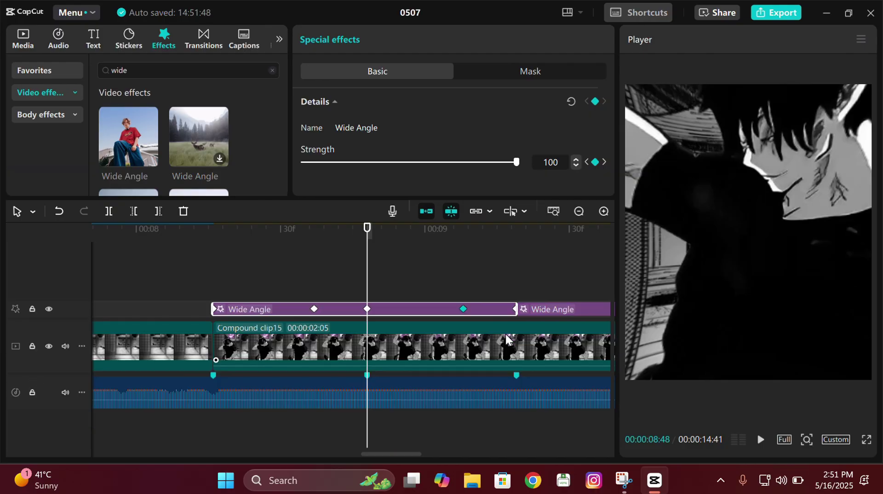
Step: Duplicate the smoothed Wide Angle effect onto a second effect track, starting at the compound clip's start
click(395, 293)
key(Up)
key(space)
click(394, 311)
key(Up)
key(ctrl+c)
key(ctrl+v)
key(space)
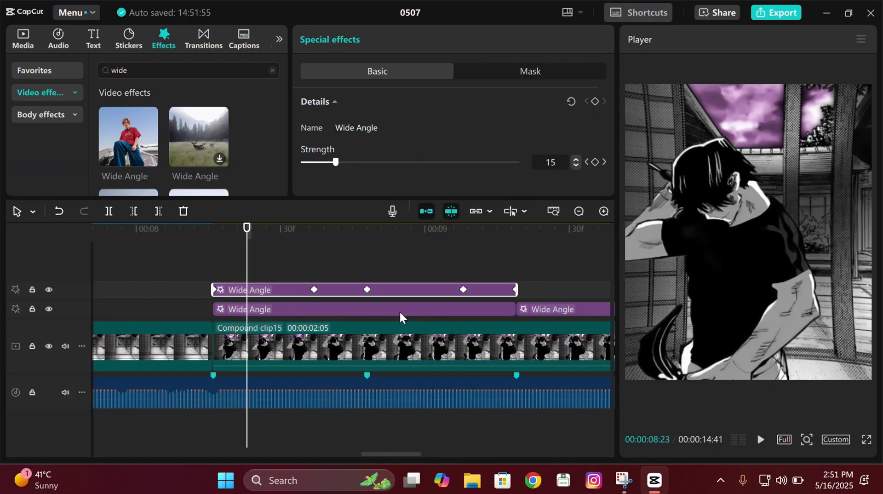
Step: Trim the end of the duplicated Wide Angle effect to its second 0 keyframe near 00:00:09:08
key(space)
key(Right)
key(Right)
key(w)
key(space)
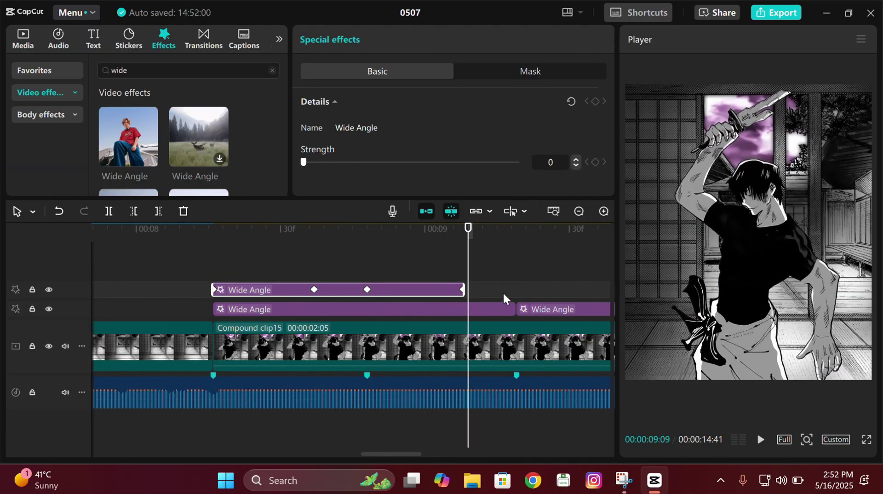
Step: Delete the unsmoothed Wide Angle effect that starts at the third beat marker
click(593, 309)
key(Delete)
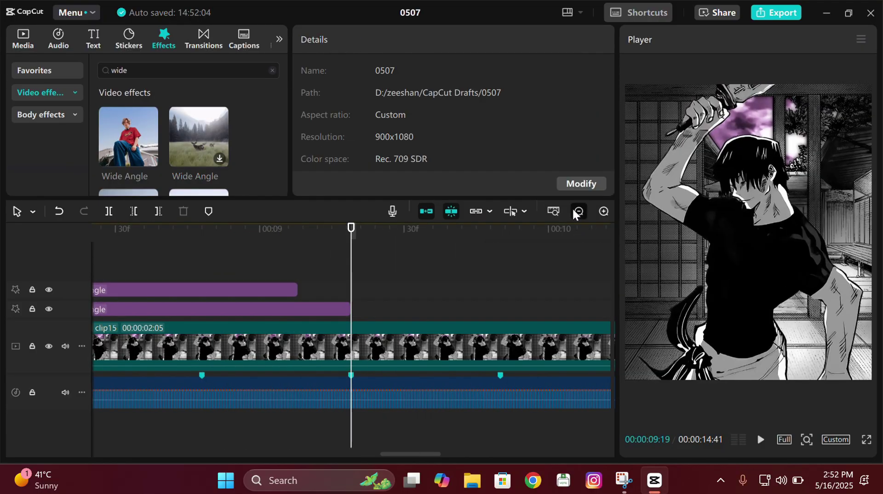
click(578, 211)
click(335, 309)
key(ctrl+c)
key(ctrl+v)
key(ctrl+z)
Step: Copy both stacked Wide Angle effects and paste them at the third beat marker, 00:00:09:19
drag(381, 312, 303, 277)
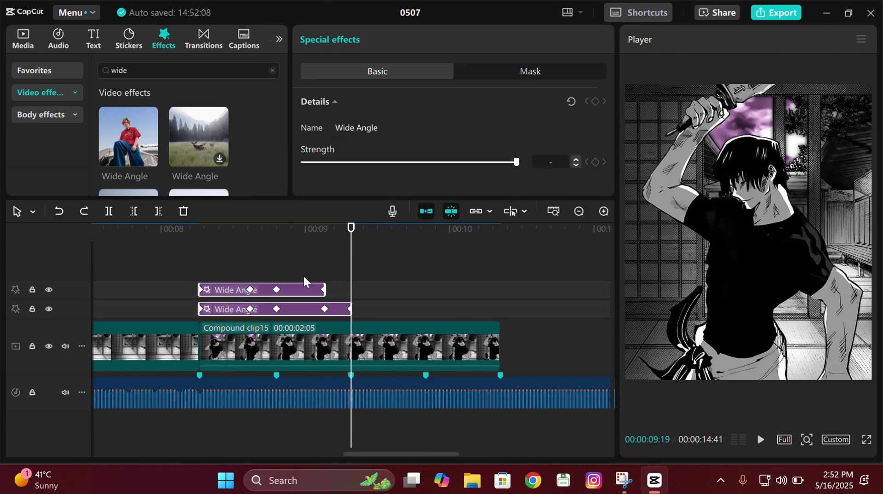
key(ctrl+c)
key(ctrl+v)
click(477, 230)
click(600, 213)
click(384, 342)
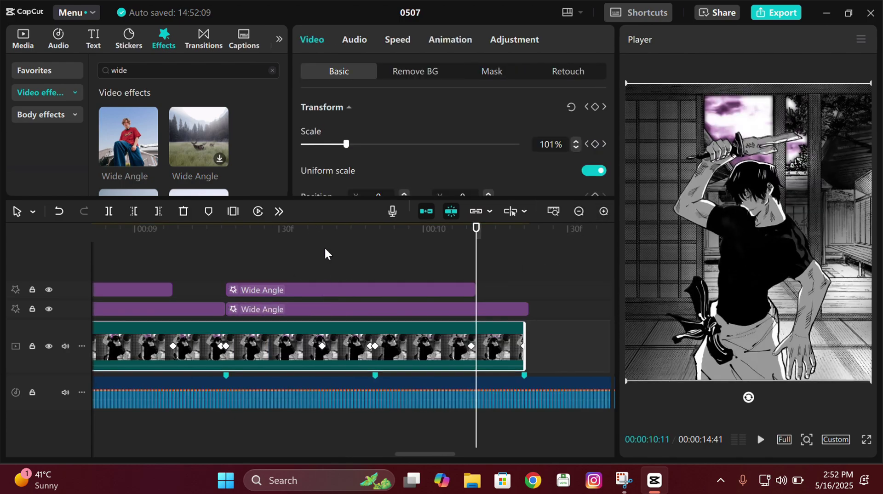
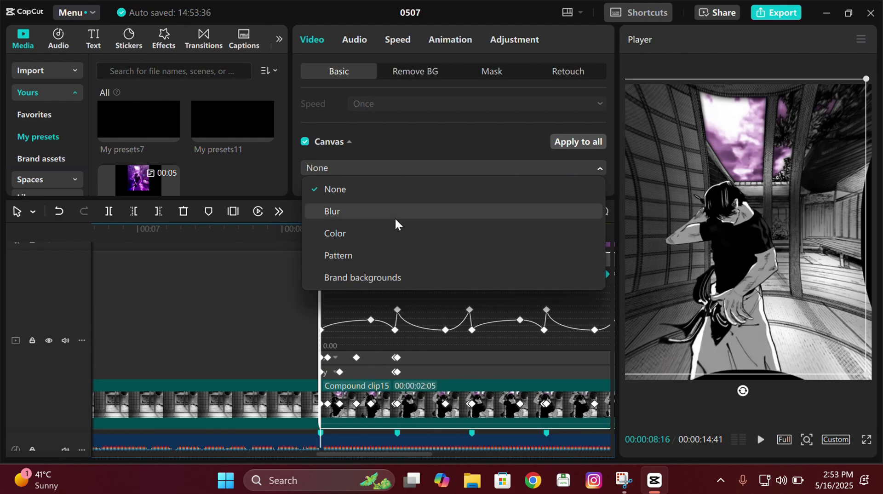
Step: Set the compound clip's canvas background to Blur with the first blur level and collapse its Transform graph
click(395, 213)
scroll(354, 151, down, 3)
click(322, 143)
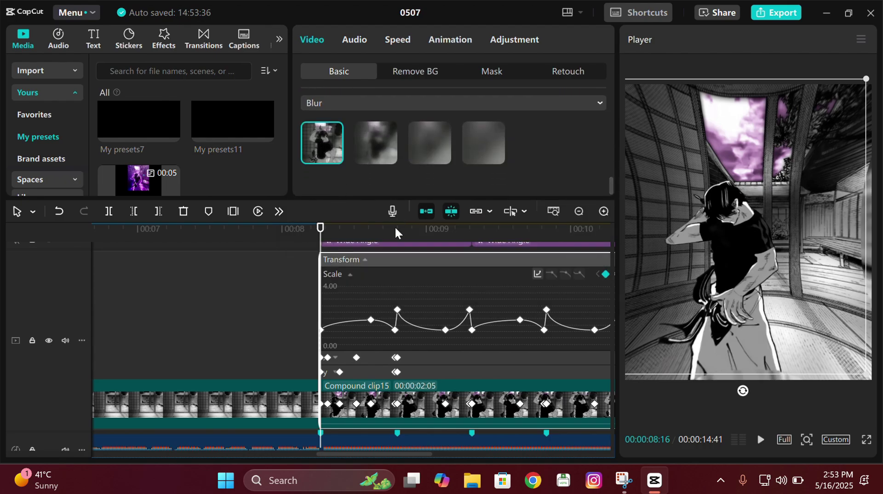
click(344, 260)
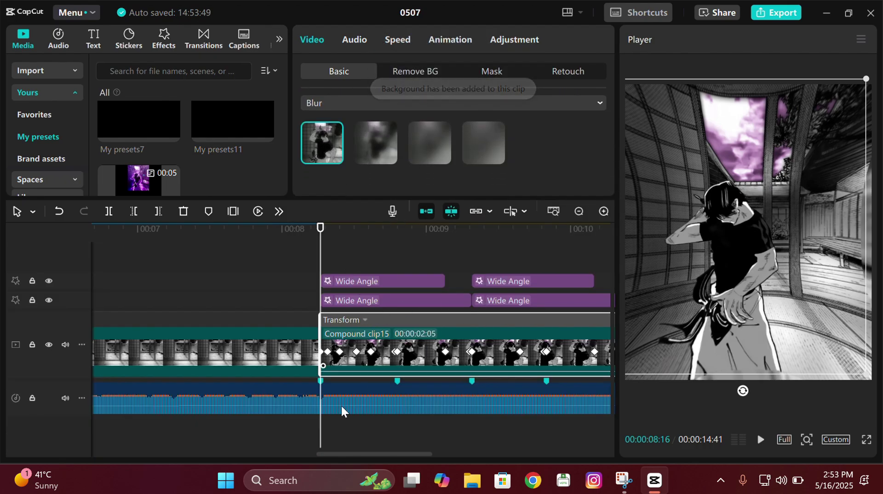
Step: Examine the compound clip's position values and curves at its first two position keyframes, 00:00:08:16 and 00:00:08:19
drag(364, 453, 371, 453)
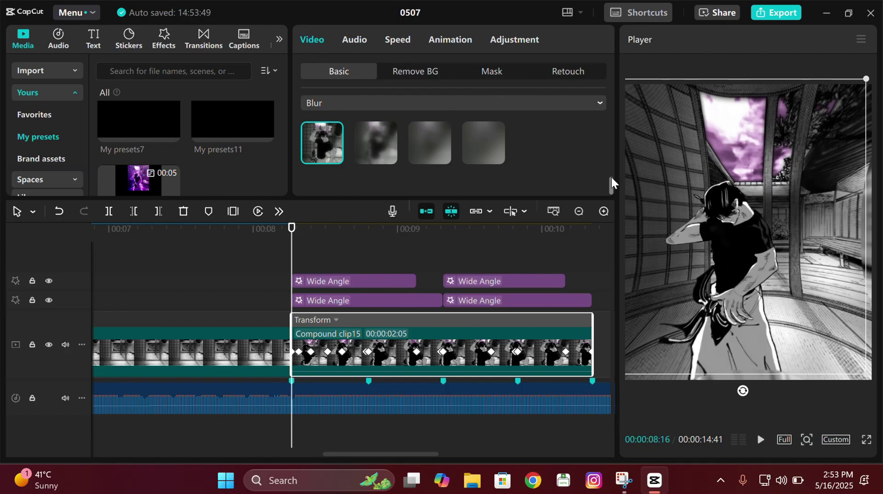
drag(611, 178, 609, 103)
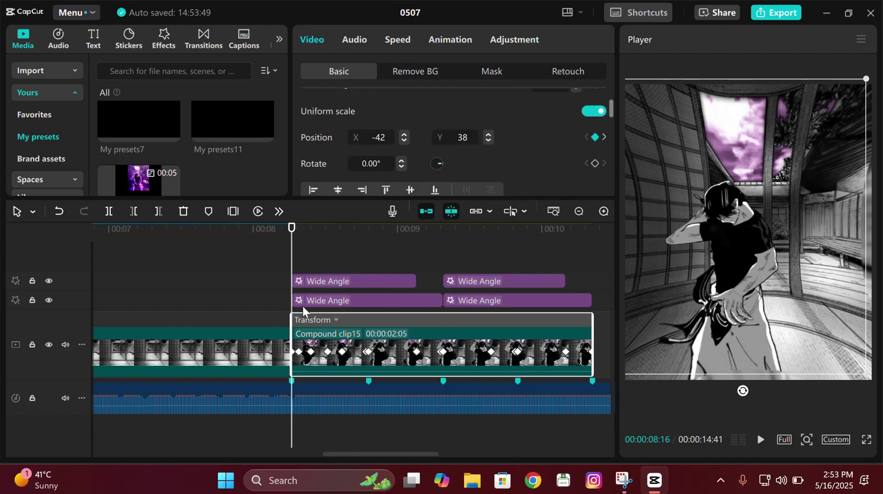
click(336, 319)
click(603, 211)
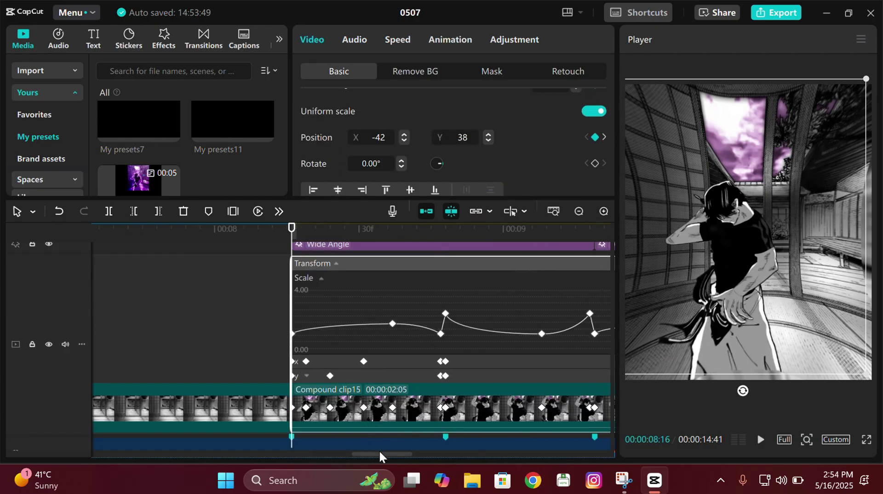
drag(379, 451, 385, 451)
double_click(379, 137)
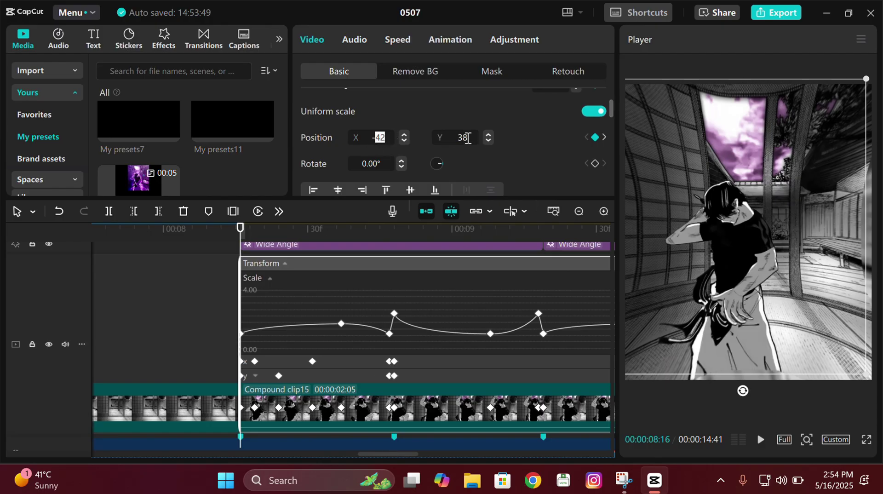
scroll(467, 137, down, 1)
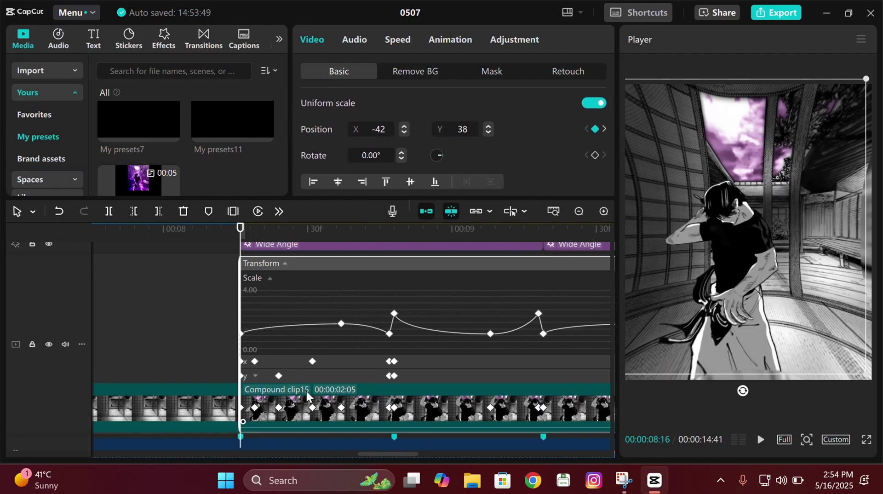
key(Right)
key(Right)
key(Right)
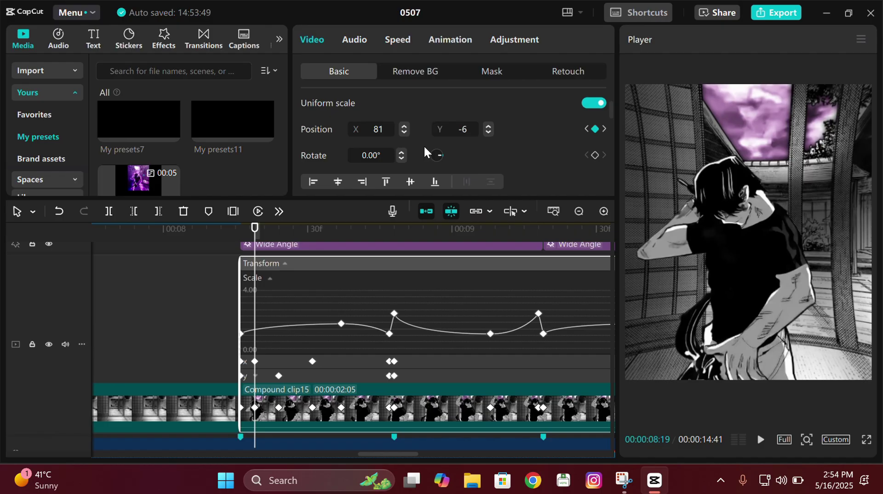
click(255, 362)
click(255, 380)
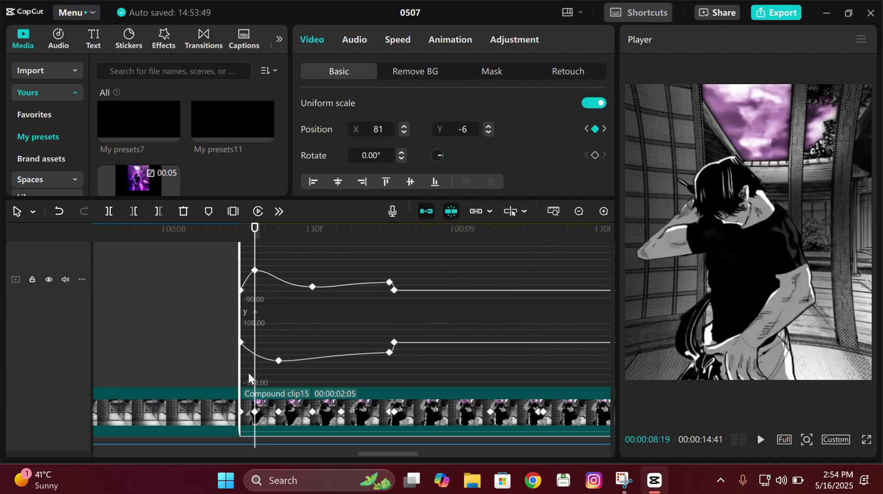
click(253, 309)
click(254, 332)
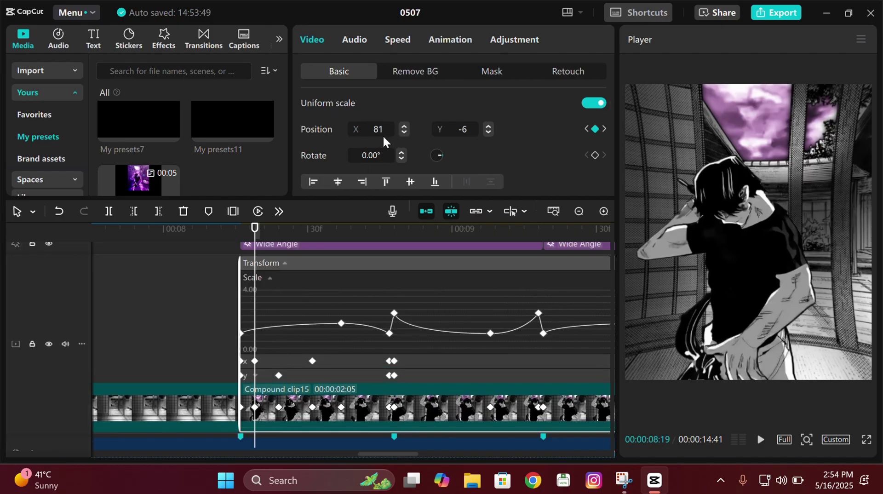
Step: Examine the compound clip's position values and Y curve at the keyframe at 00:00:08:24
key(Left)
key(Left)
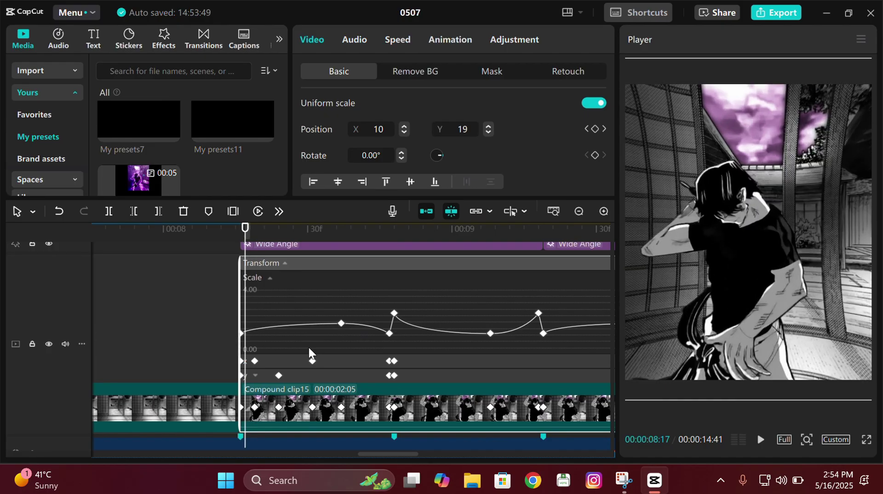
key(Right)
key(Right)
key(Right)
key(Right)
key(Right)
key(Right)
key(Right)
click(314, 370)
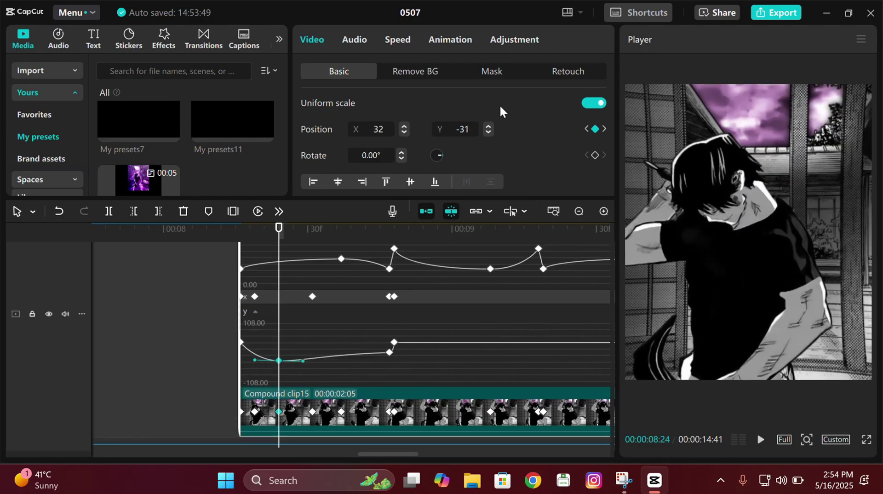
key(Up)
key(Right)
key(Right)
key(Right)
key(Right)
key(Right)
key(Right)
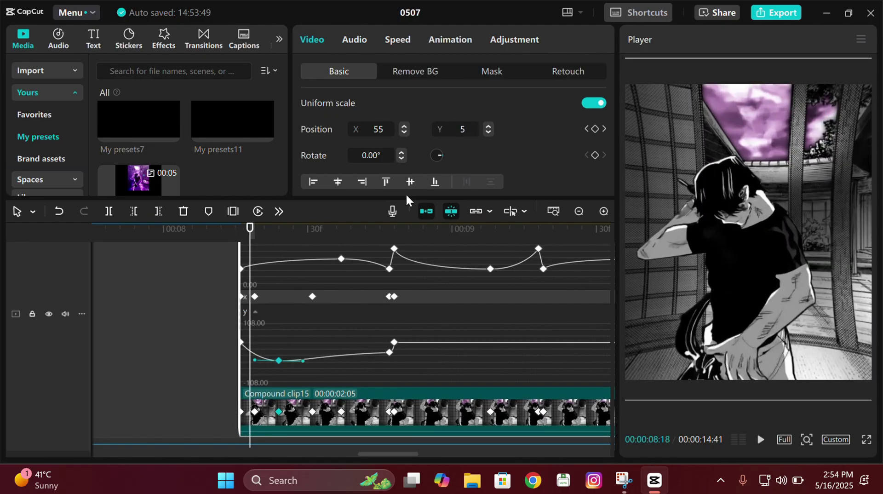
key(Right)
key(Right)
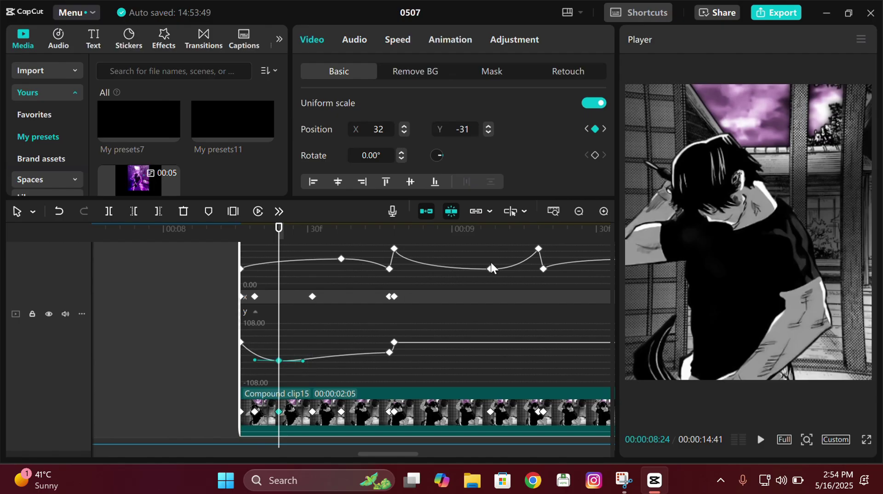
click(255, 312)
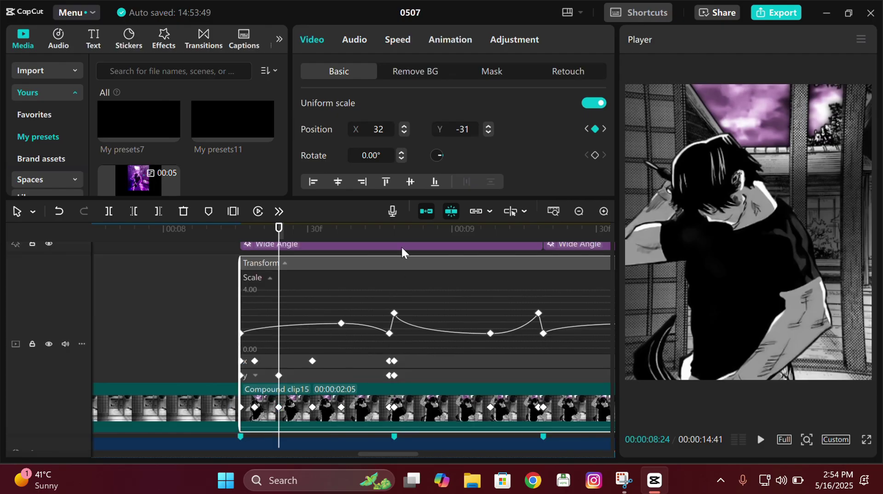
Step: Examine the compound clip's X and Y position curves up to the keyframe at 00:00:08:47, just before the second beat marker
click(393, 232)
key(Left)
click(391, 372)
drag(404, 370, 364, 341)
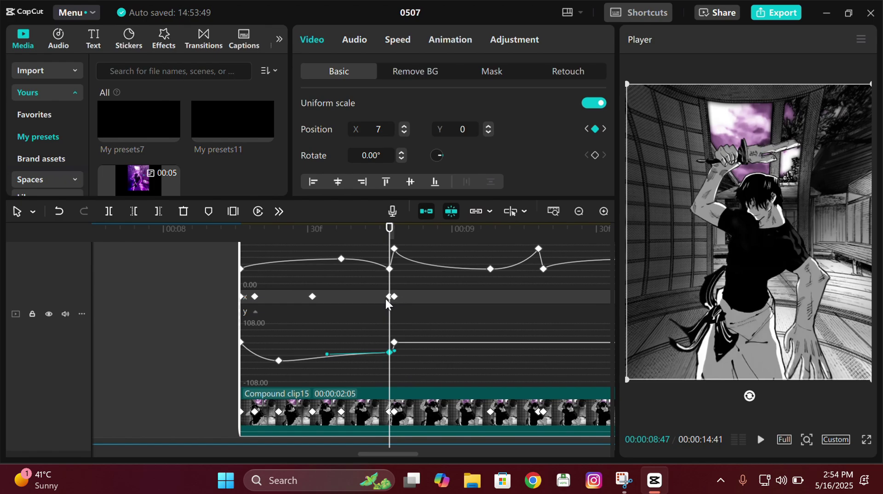
click(331, 300)
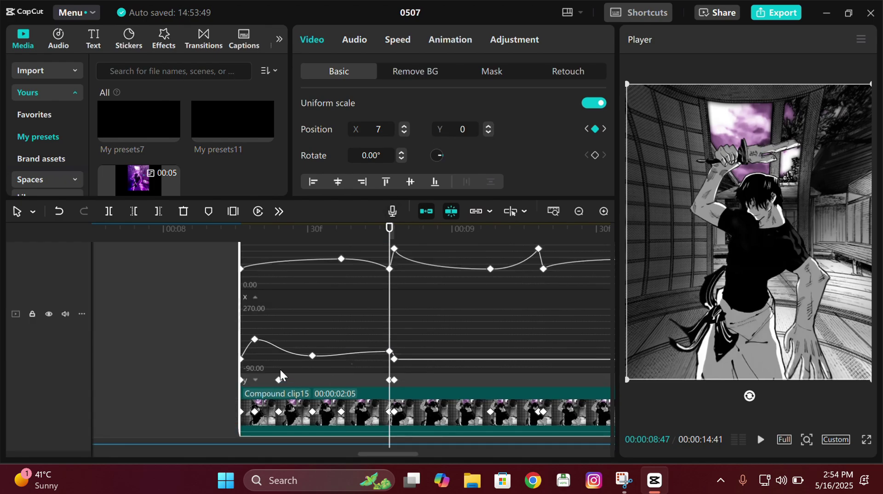
drag(280, 370, 397, 294)
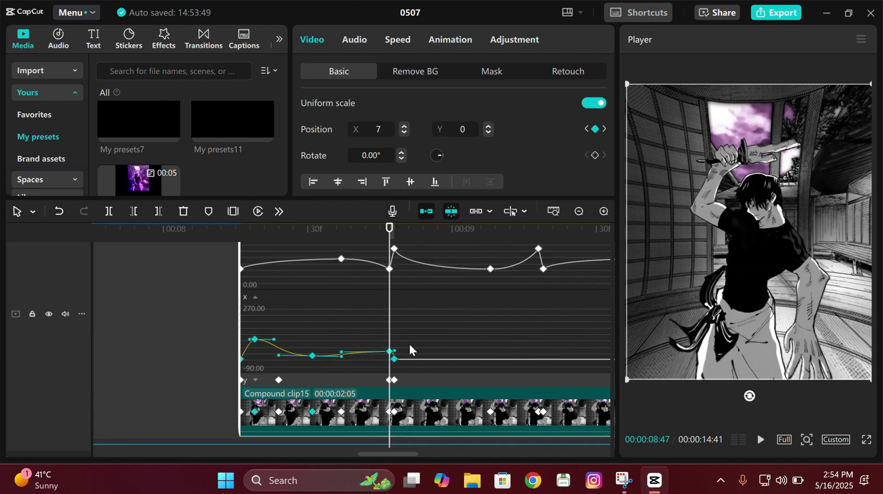
click(339, 376)
drag(370, 374, 398, 294)
click(258, 314)
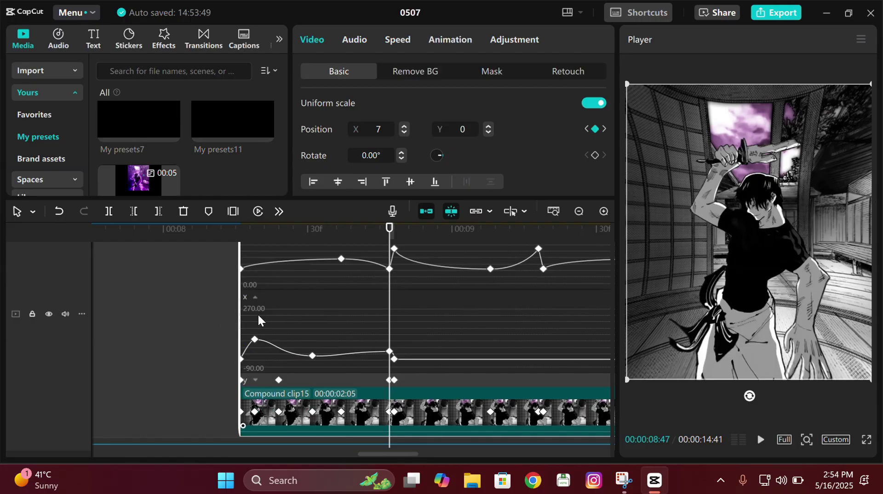
drag(199, 356, 388, 297)
click(255, 296)
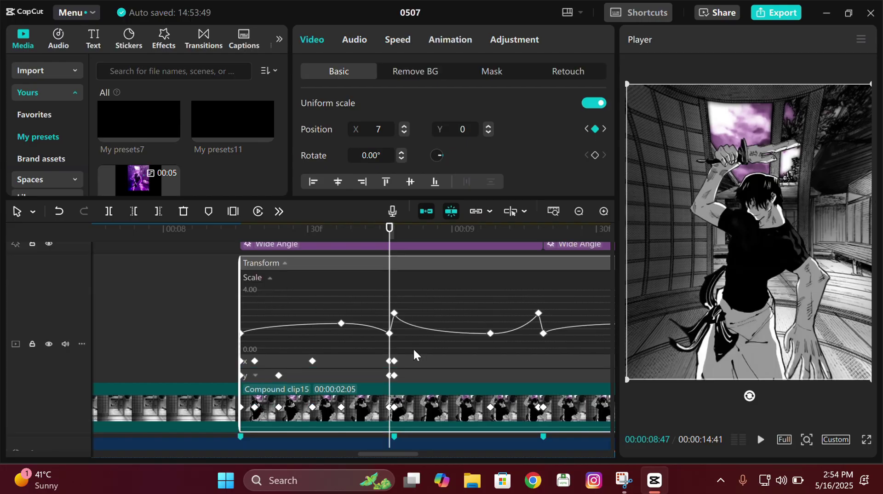
Step: Delete the compound clip's X and Y position keyframes at the second beat marker, 00:00:08:48
click(415, 359)
click(396, 360)
key(Delete)
click(397, 380)
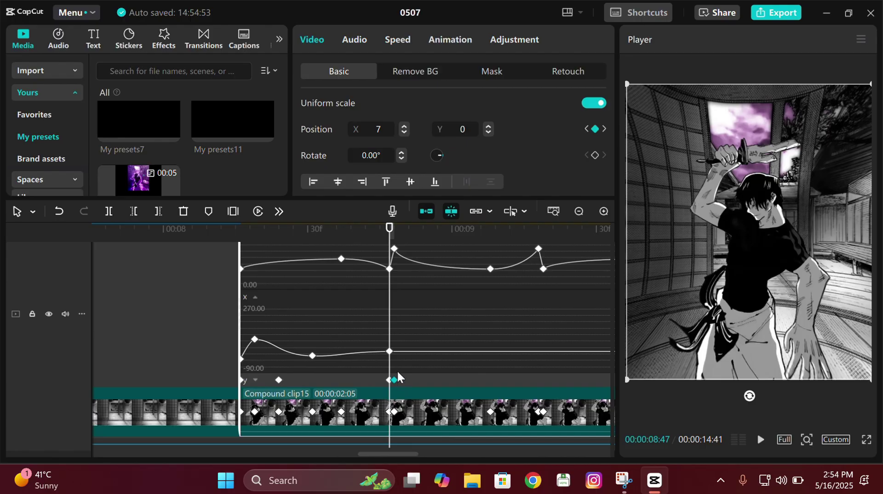
Step: Copy the X position keyframes of the first beat segment and paste them at the second beat marker, 00:00:08:48
key(Right)
drag(430, 371, 351, 346)
key(ctrl+c)
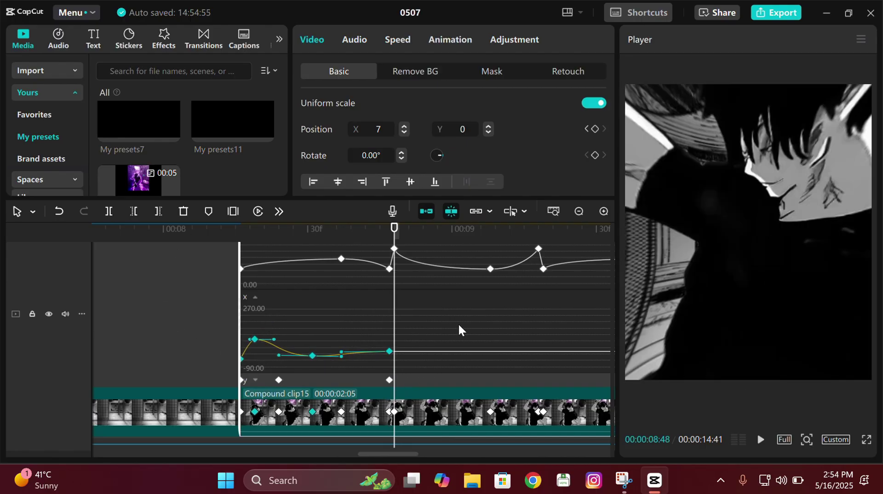
key(ctrl+v)
Step: Copy the Y position keyframes of the first beat segment and paste them at 00:00:08:48
click(385, 376)
drag(395, 373, 226, 255)
key(ctrl+c)
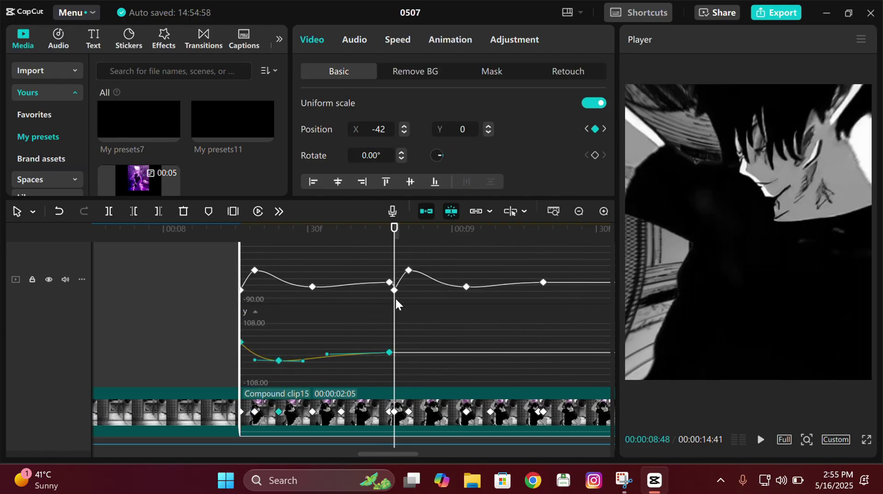
key(ctrl+v)
Step: Collapse the position graphs and shift the last pasted X and Y keyframes one frame earlier, just before the third beat marker
click(255, 308)
click(255, 296)
click(272, 278)
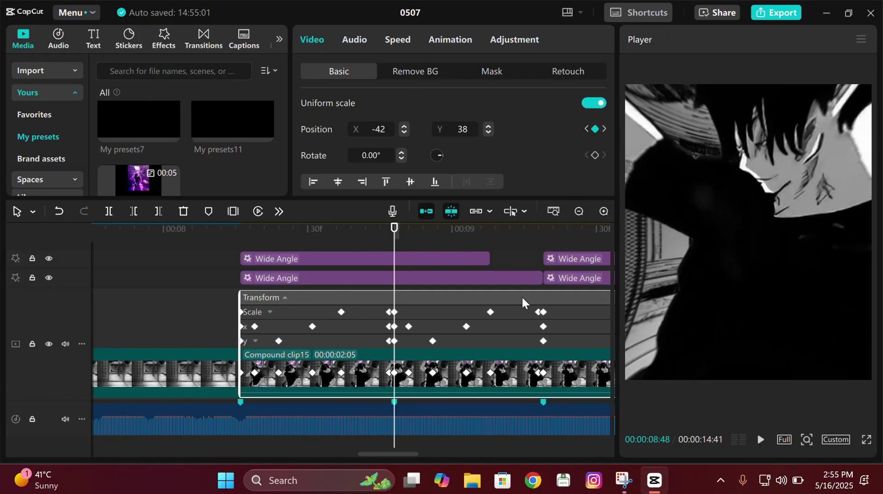
drag(542, 340, 539, 340)
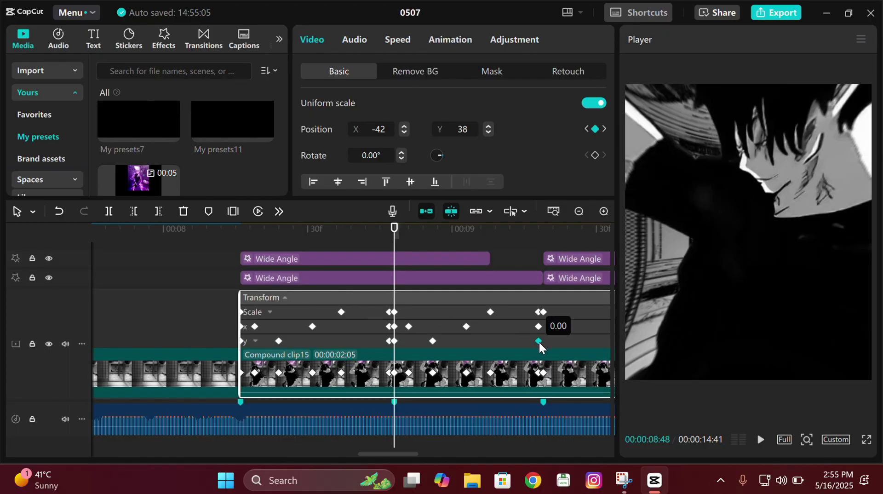
Step: Paste the copied Y position keyframes at the third and fourth beat markers, 00:00:09:19 and 00:00:09:50
click(545, 221)
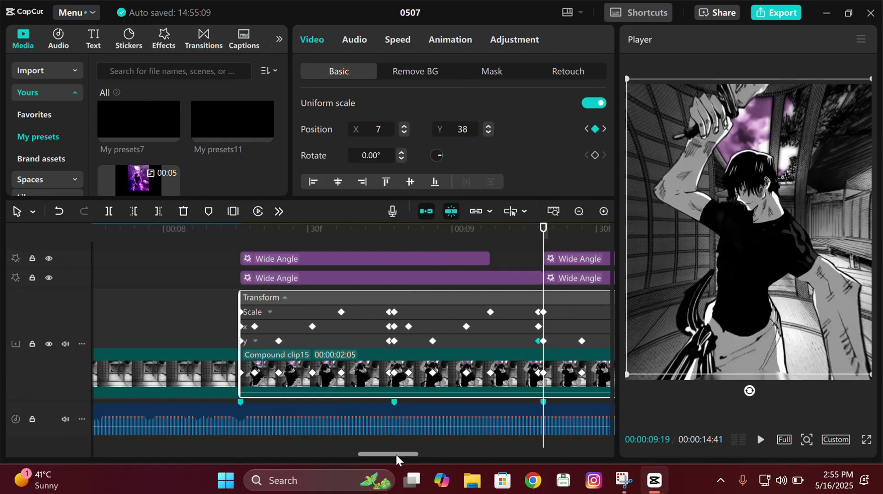
drag(396, 453, 435, 442)
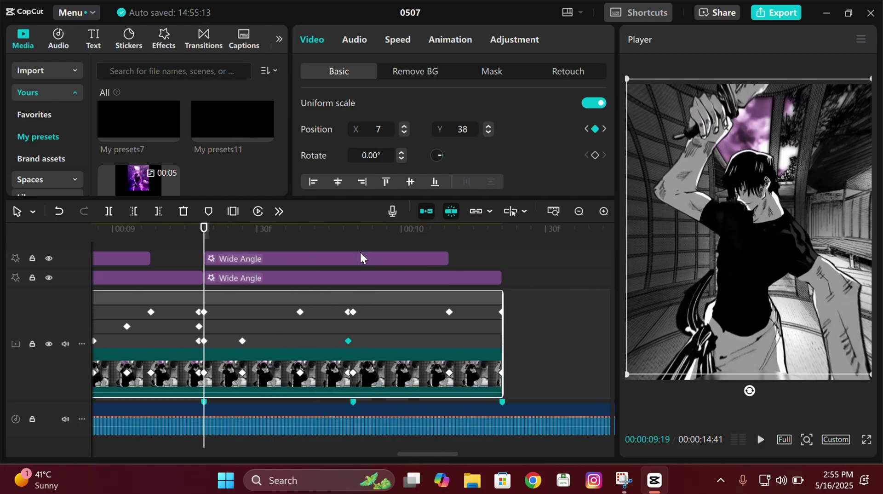
click(354, 237)
Step: Copy the X position keyframes of the second beat segment and paste them at the third beat marker, 00:00:09:19
click(374, 325)
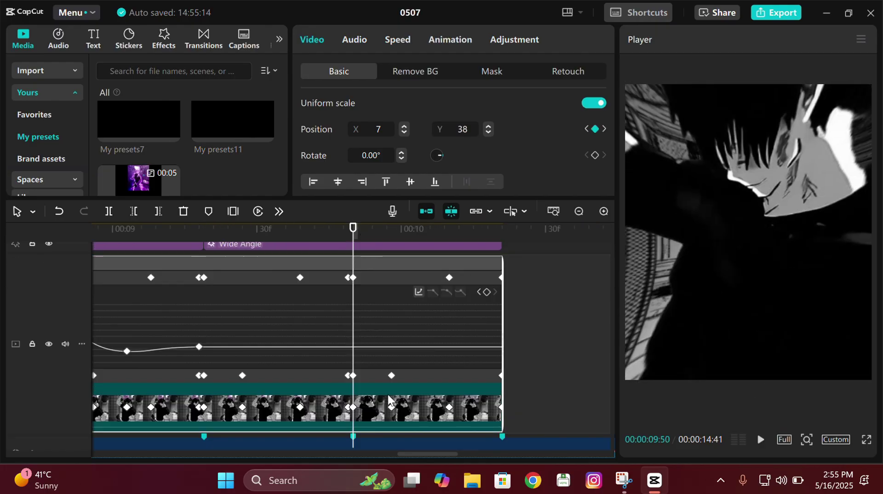
drag(434, 454, 413, 452)
drag(402, 351, 219, 358)
key(ctrl+c)
click(368, 233)
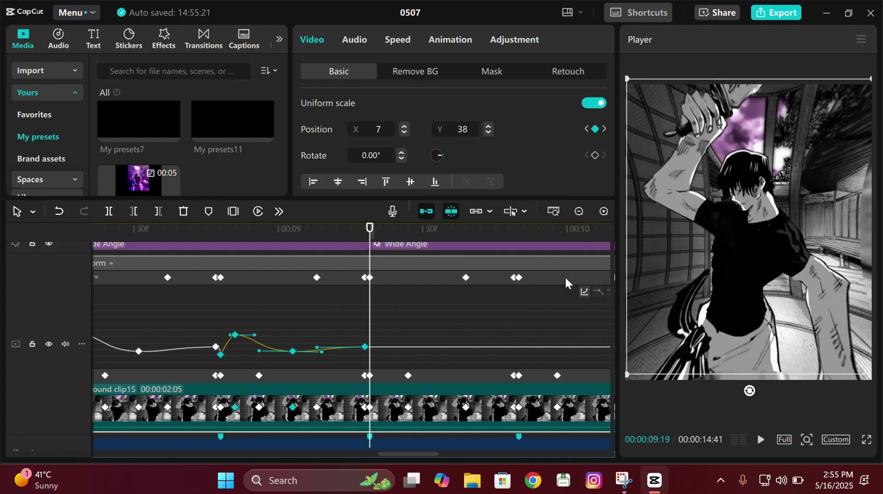
key(ctrl+v)
Step: Paste the copied X position keyframes at the fourth beat marker, 00:00:09:50, and collapse the compound clip's Transform graph
drag(407, 452, 415, 453)
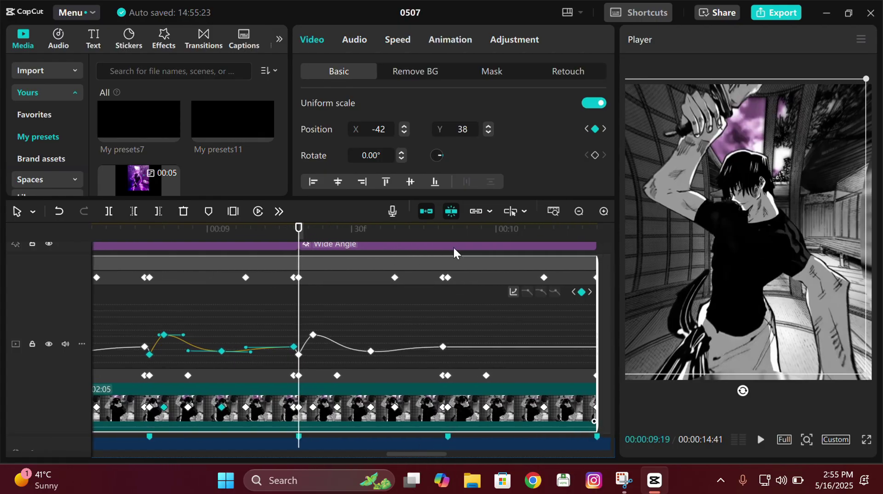
click(448, 231)
click(424, 295)
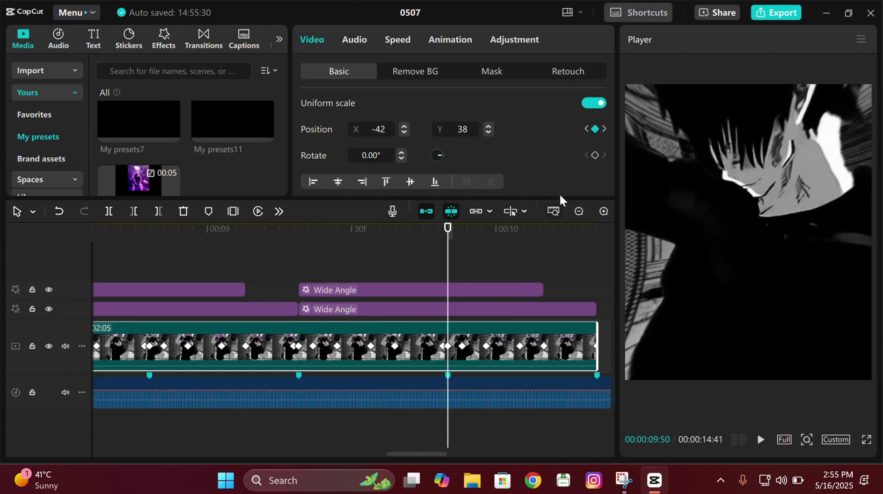
Step: Preview the compound clip's zoom and position animation together with the stacked Wide Angle effects
click(578, 211)
click(578, 211)
right_click(403, 248)
click(547, 297)
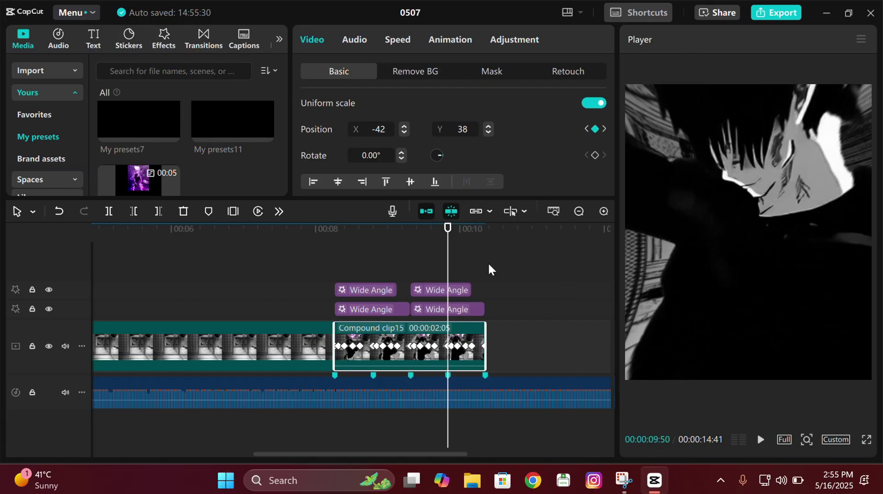
click(365, 252)
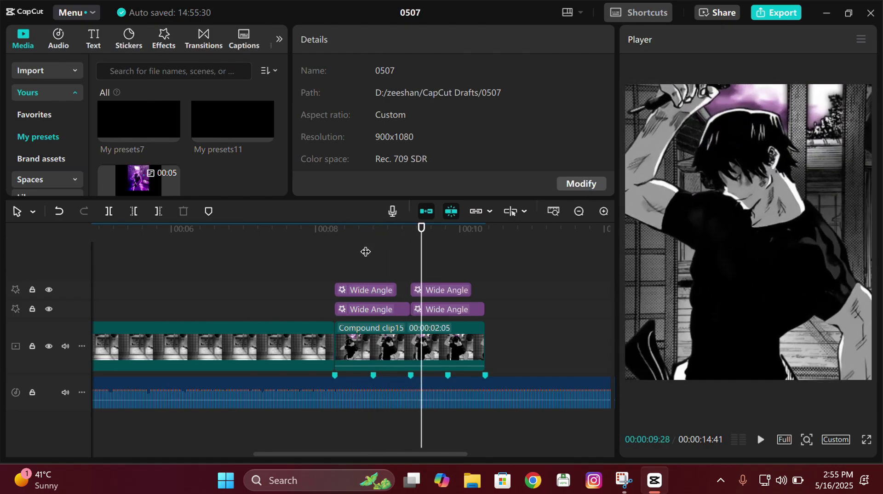
click(416, 263)
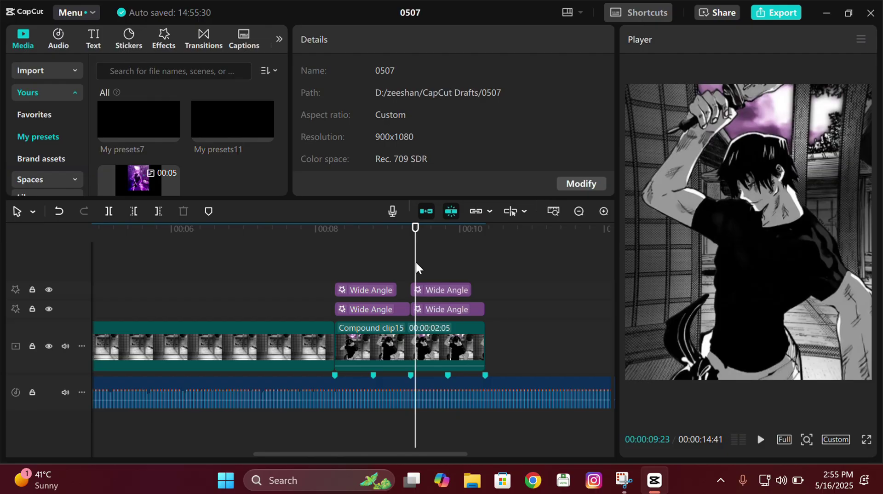